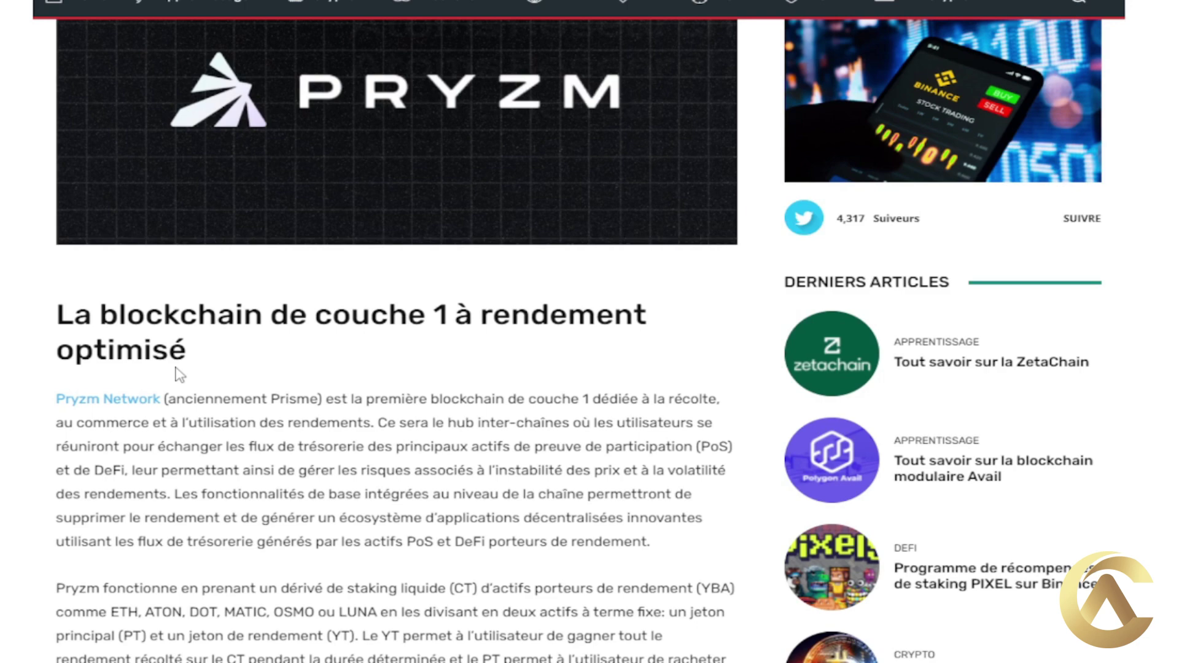
Step: Examine the Pryzm article and the tasks in the PRYZM Basics and Delegate & Support quest groups
scroll(541, 445, "up", 8)
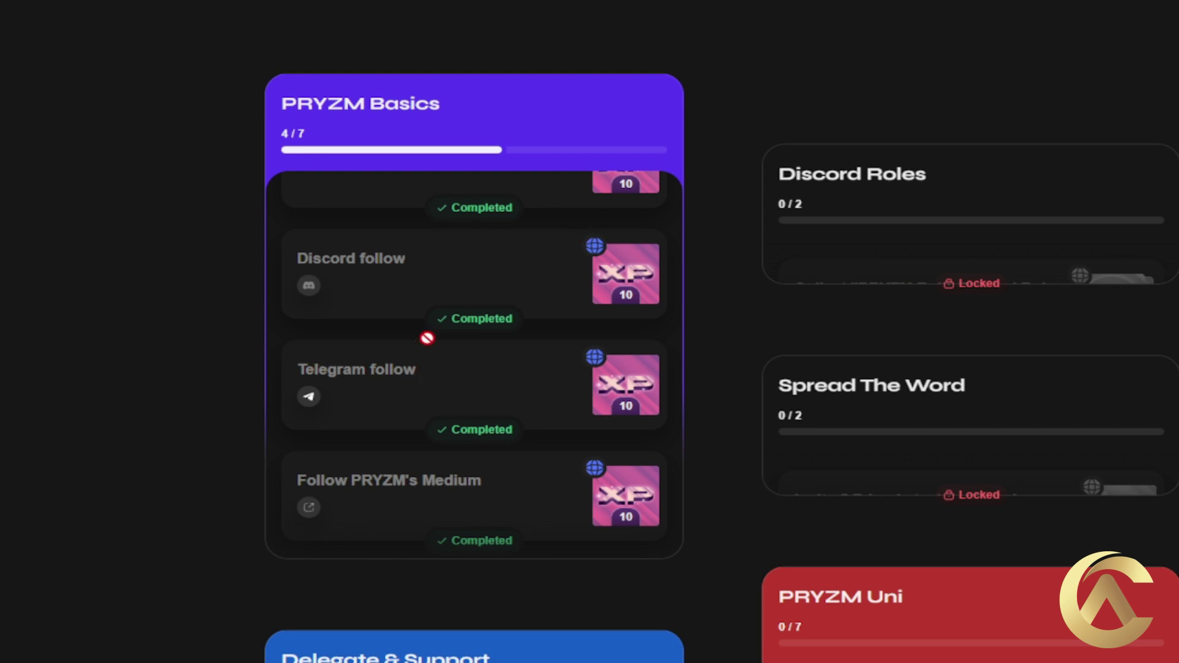
scroll(448, 390, "up", 5)
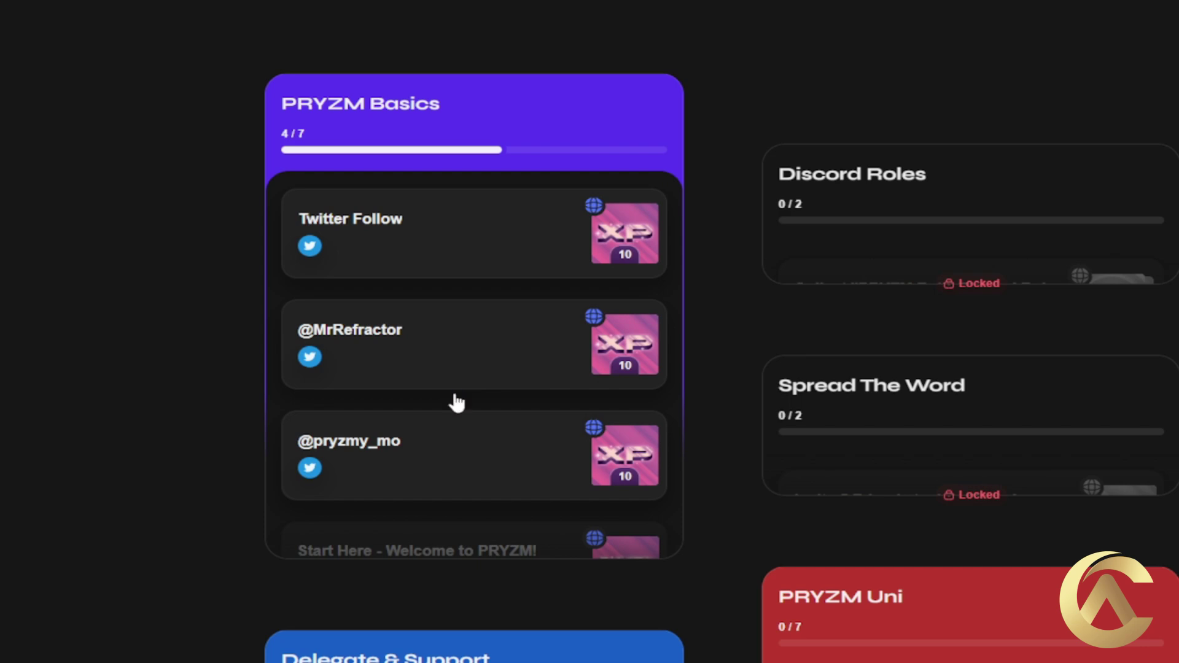
left_click(408, 250)
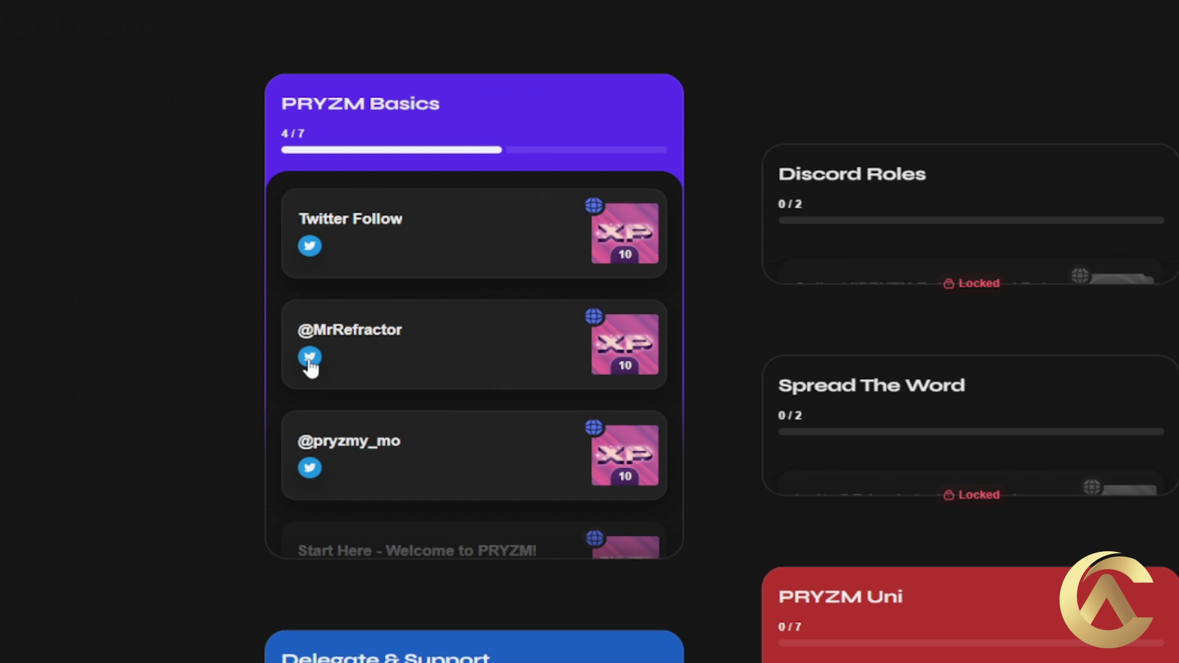
scroll(457, 384, "down", 6)
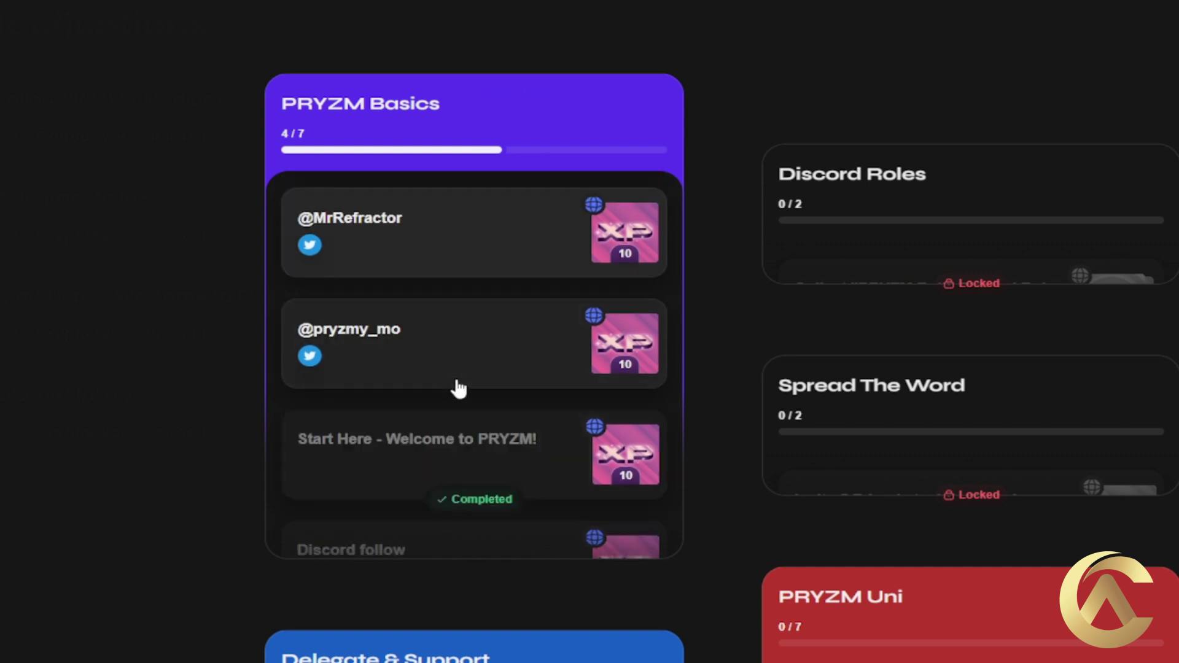
scroll(453, 377, "up", 6)
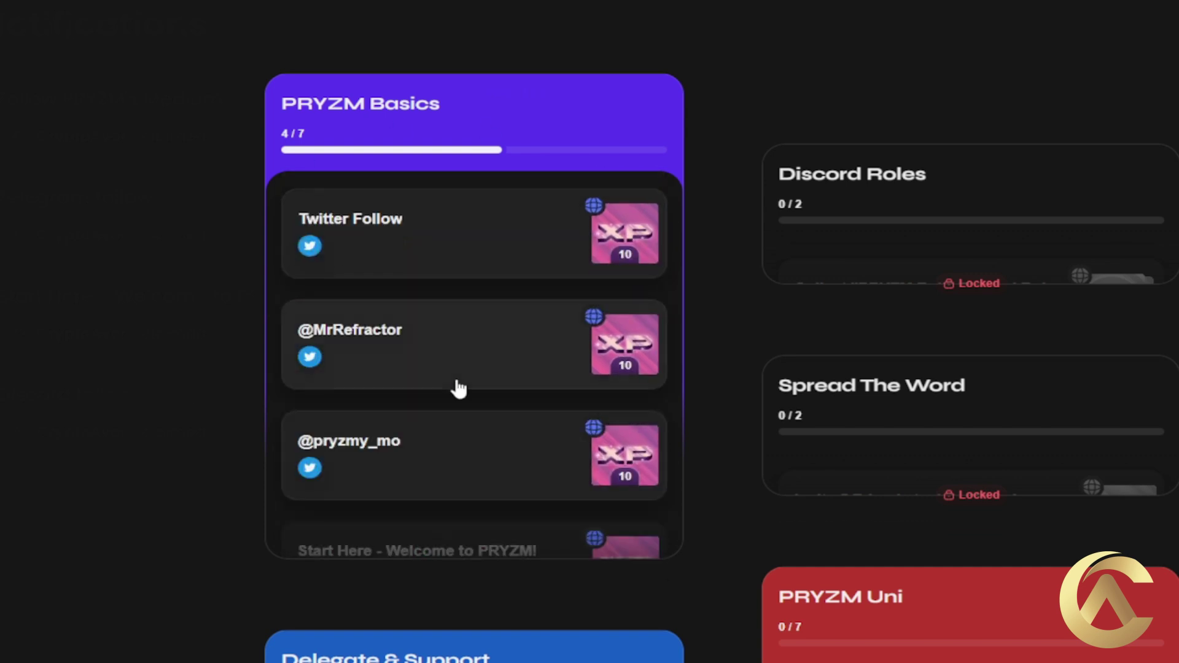
scroll(460, 388, "down", 3)
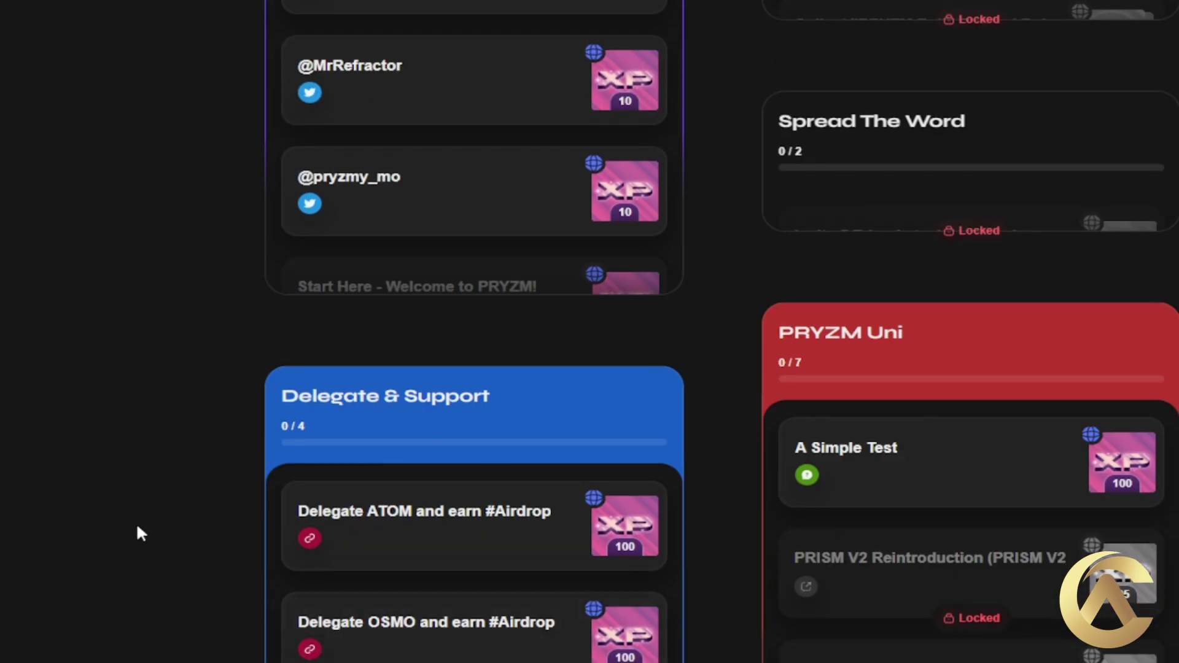
scroll(137, 526, "down", 3)
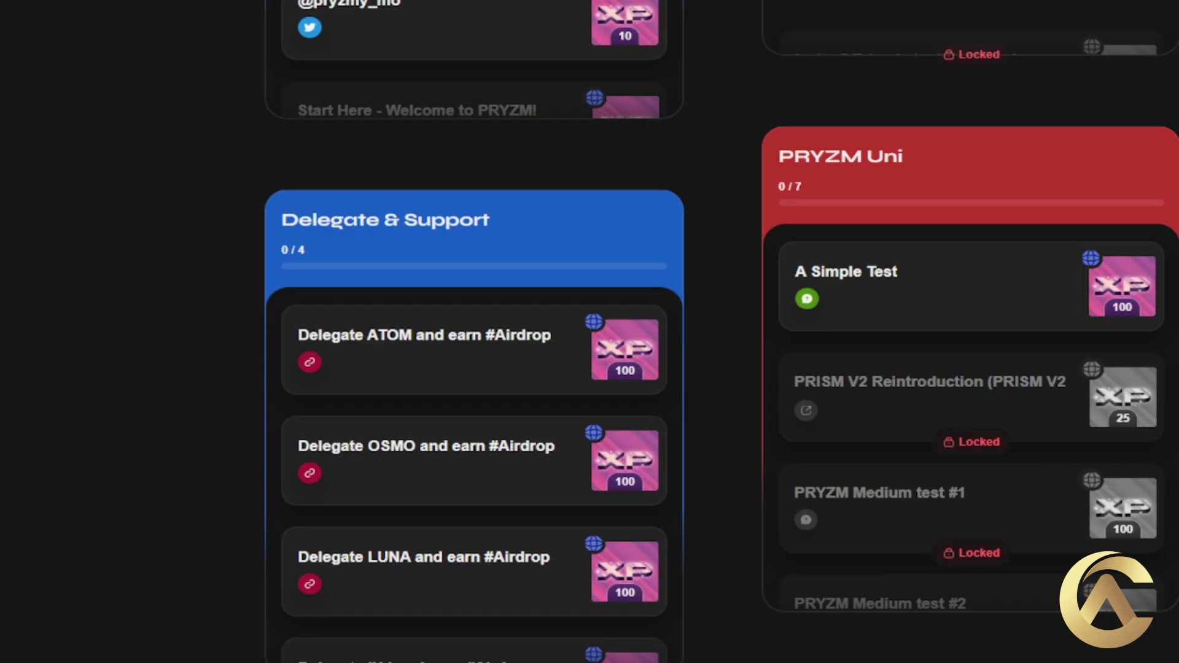
Step: Open the Keplr wallet extension and launch its portfolio dashboard
left_click(1155, 2)
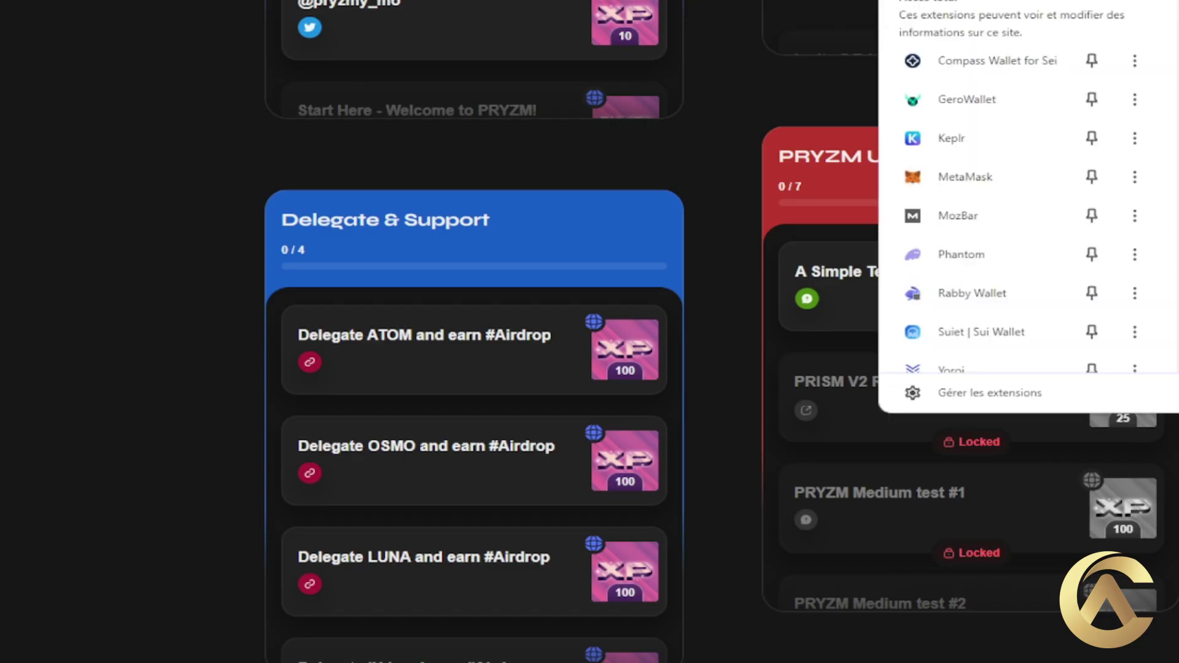
left_click(980, 152)
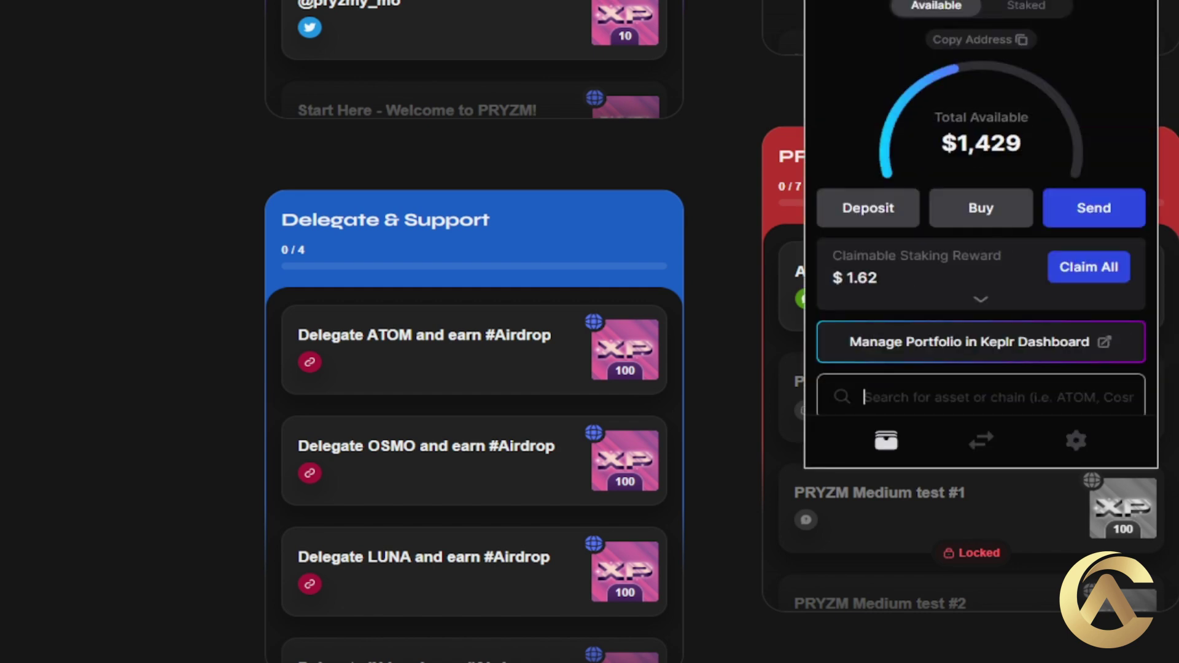
left_click(1055, 353)
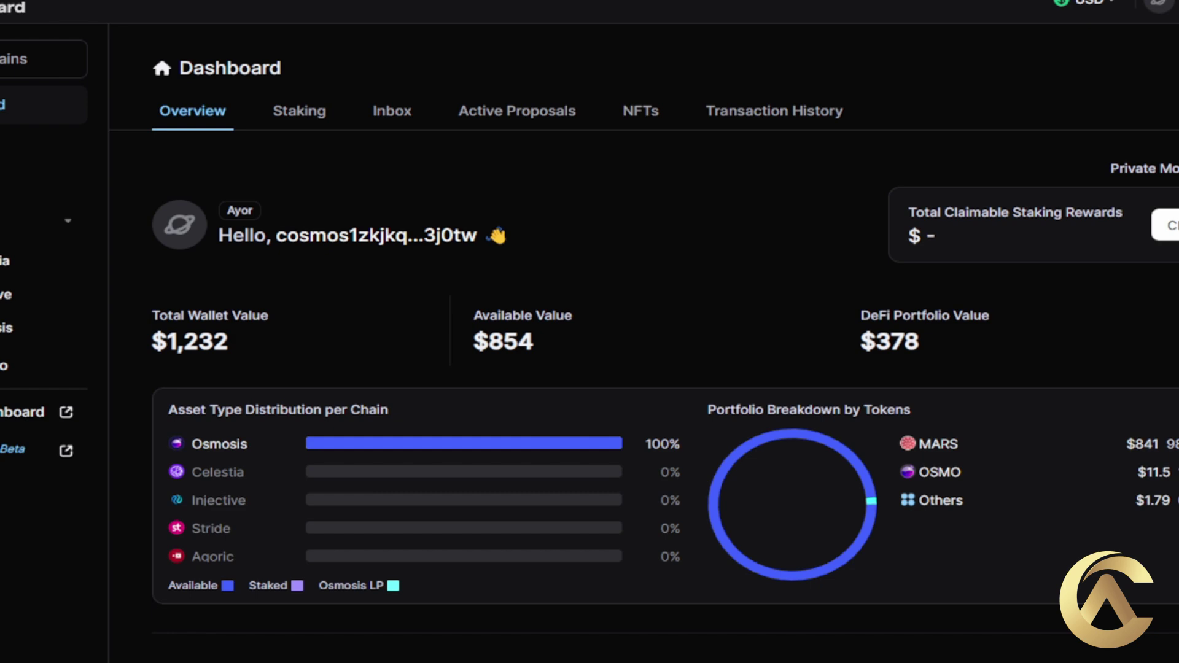
Step: Look over the wallet's portfolio overview and available balance, and bring up the staking positions
scroll(540, 644, "down", 4)
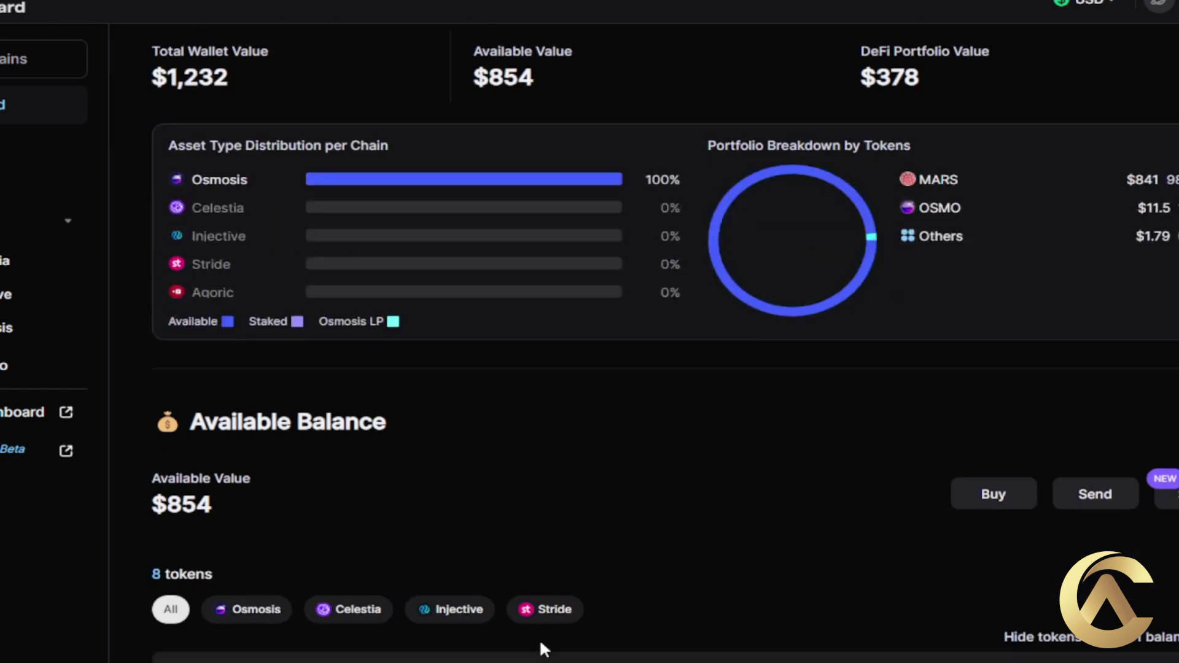
scroll(541, 643, "up", 4)
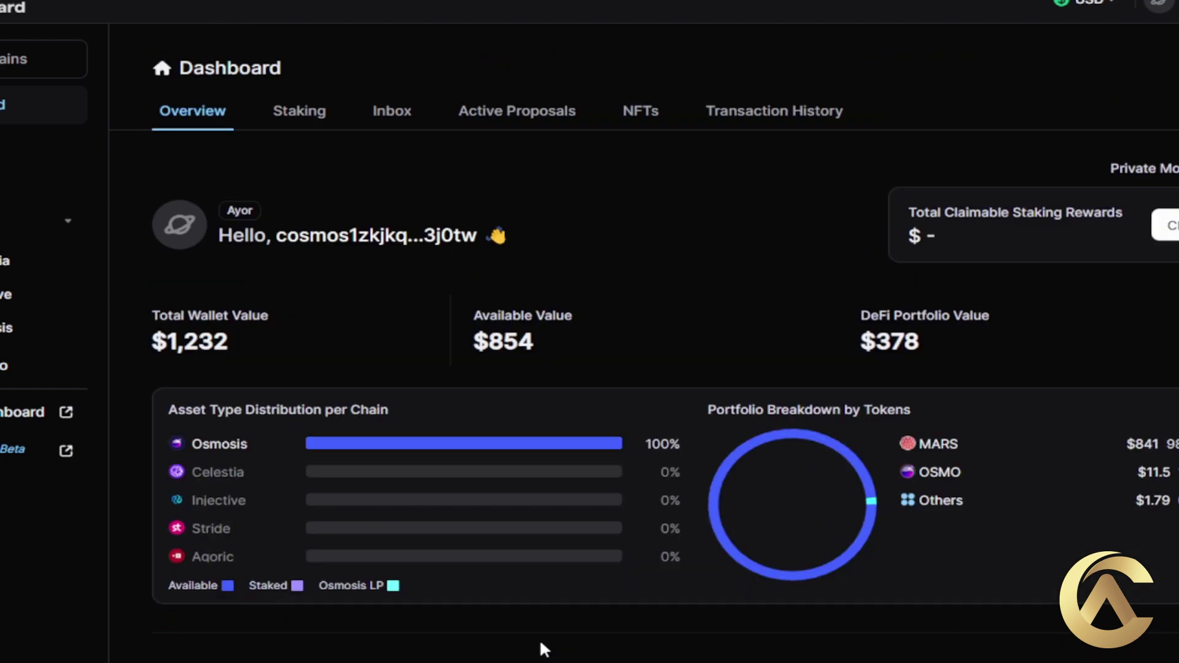
scroll(540, 643, "down", 3)
scroll(541, 643, "up", 3)
scroll(541, 643, "down", 11)
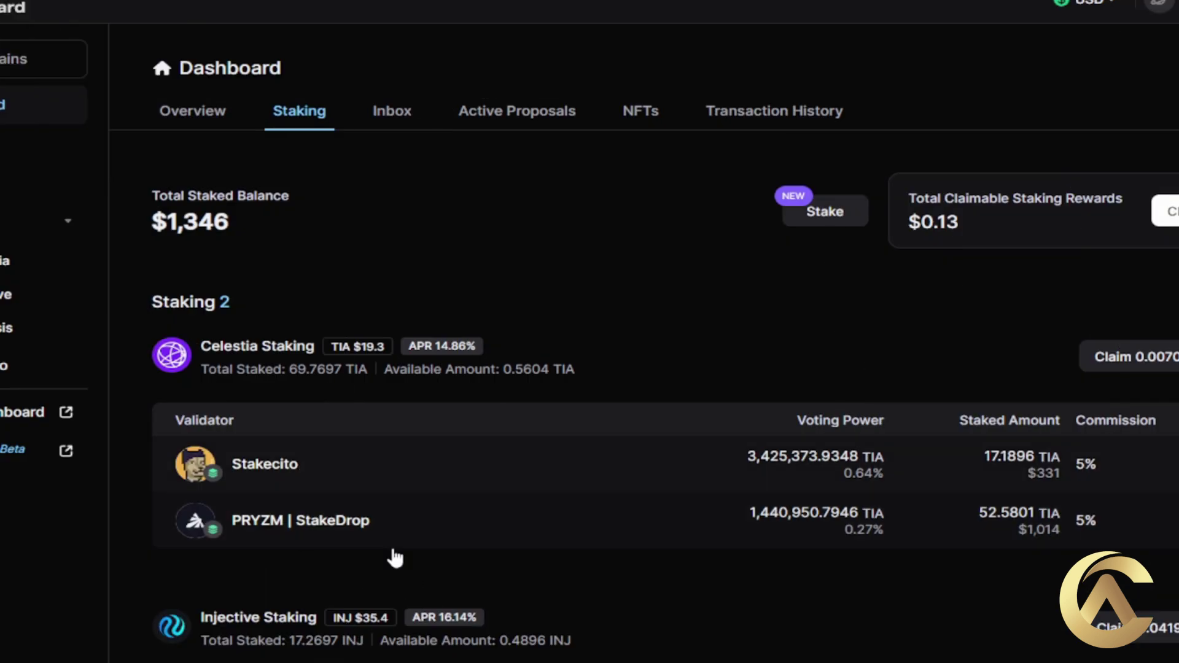
Step: Start redelegating the Celestia stake held with Stakecito and choose PRYZM | StakeDrop as the destination validator
left_click(299, 478)
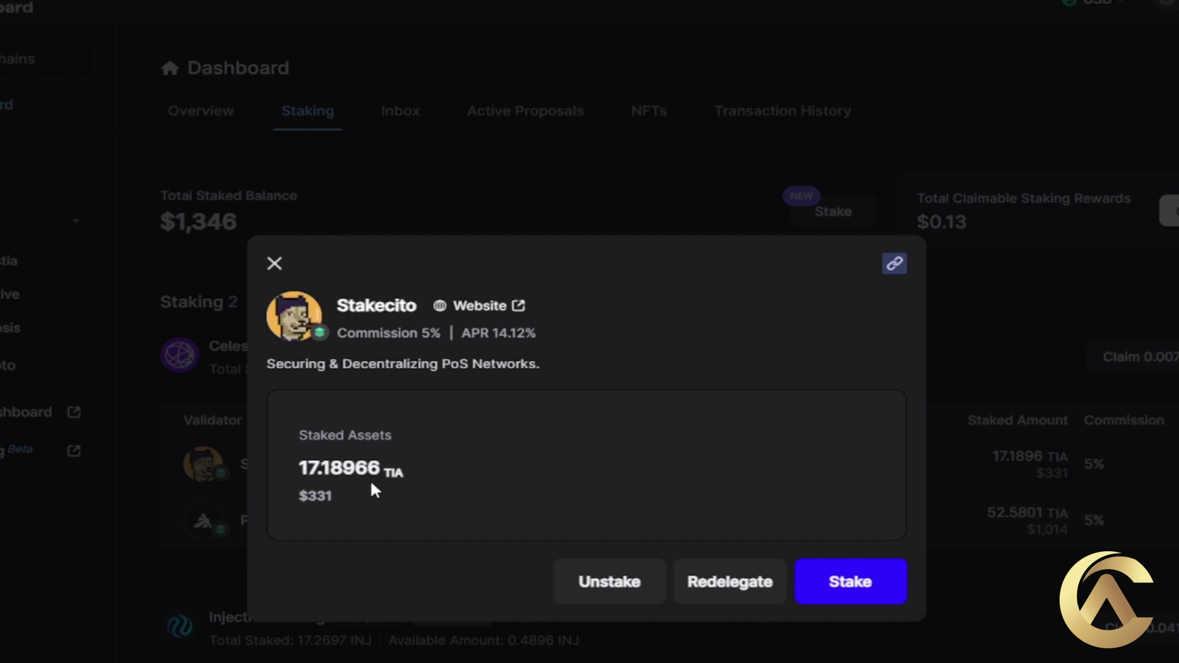
left_click(743, 586)
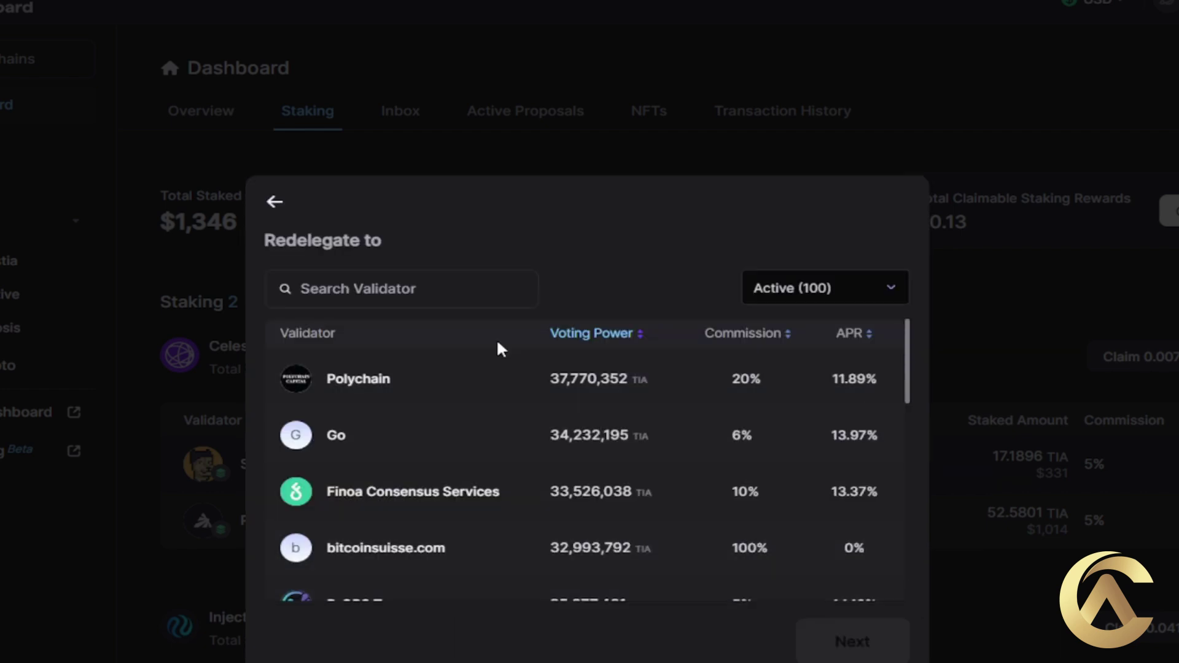
left_click(377, 289)
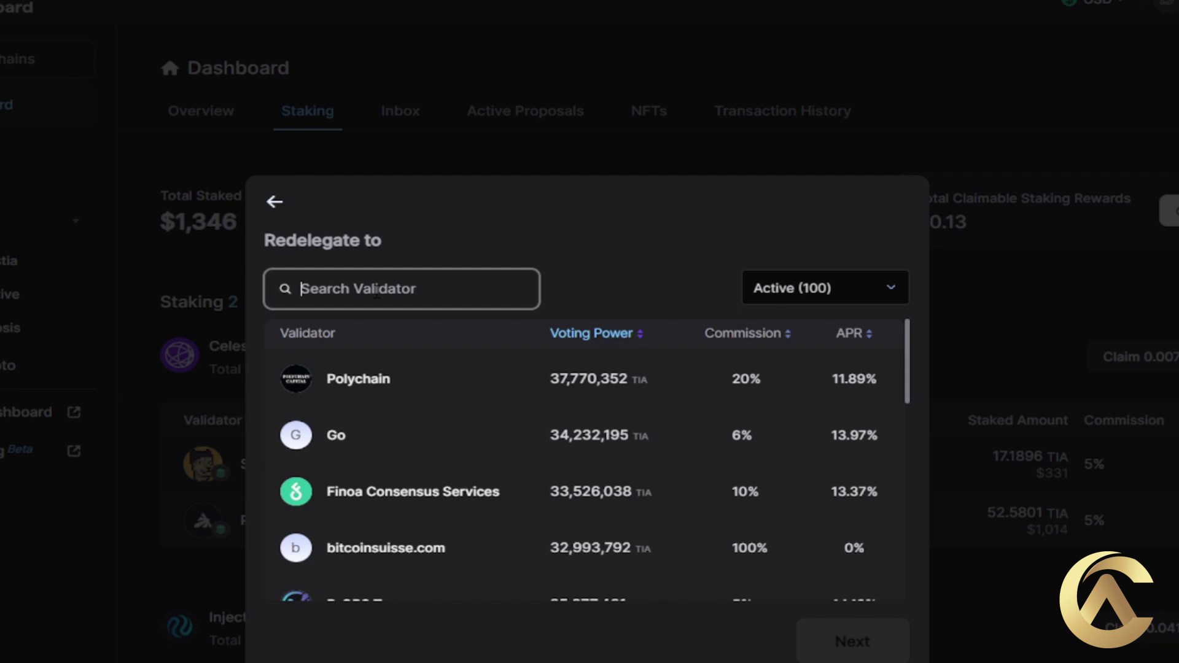
type("pry")
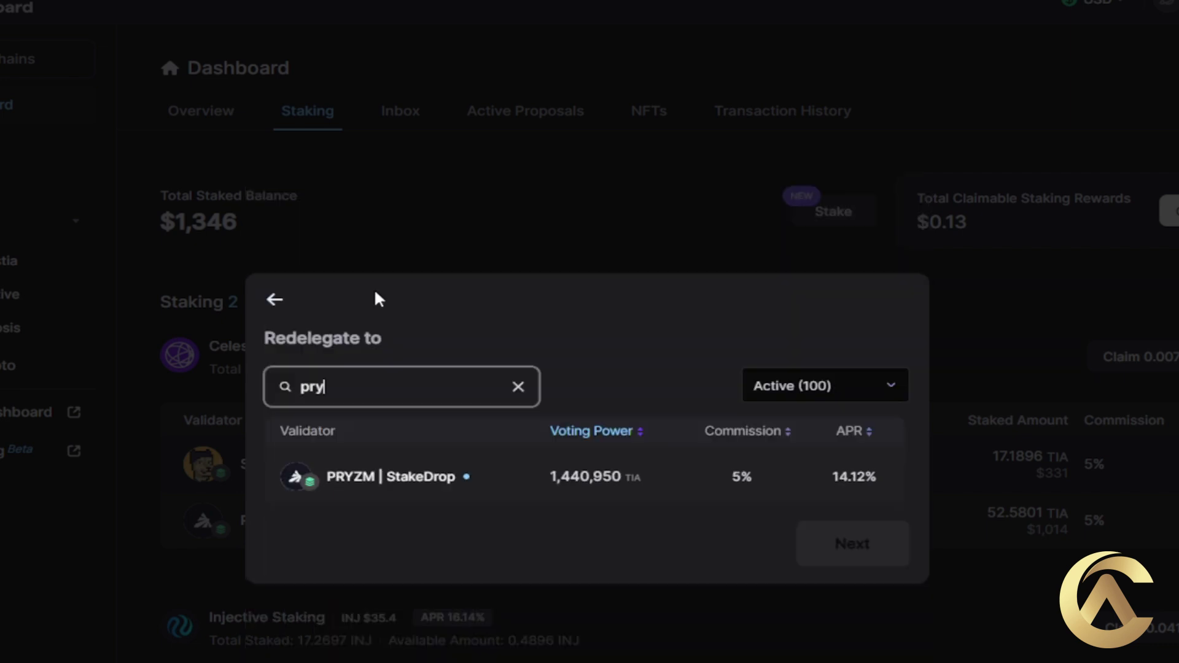
left_click(436, 483)
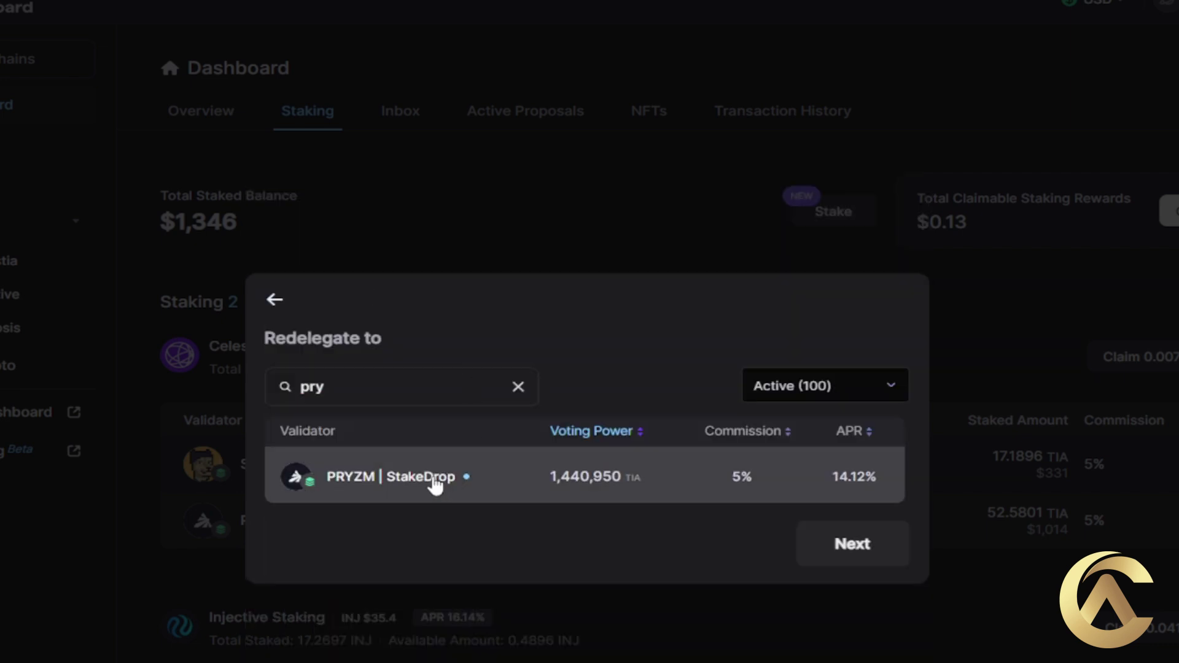
left_click(827, 555)
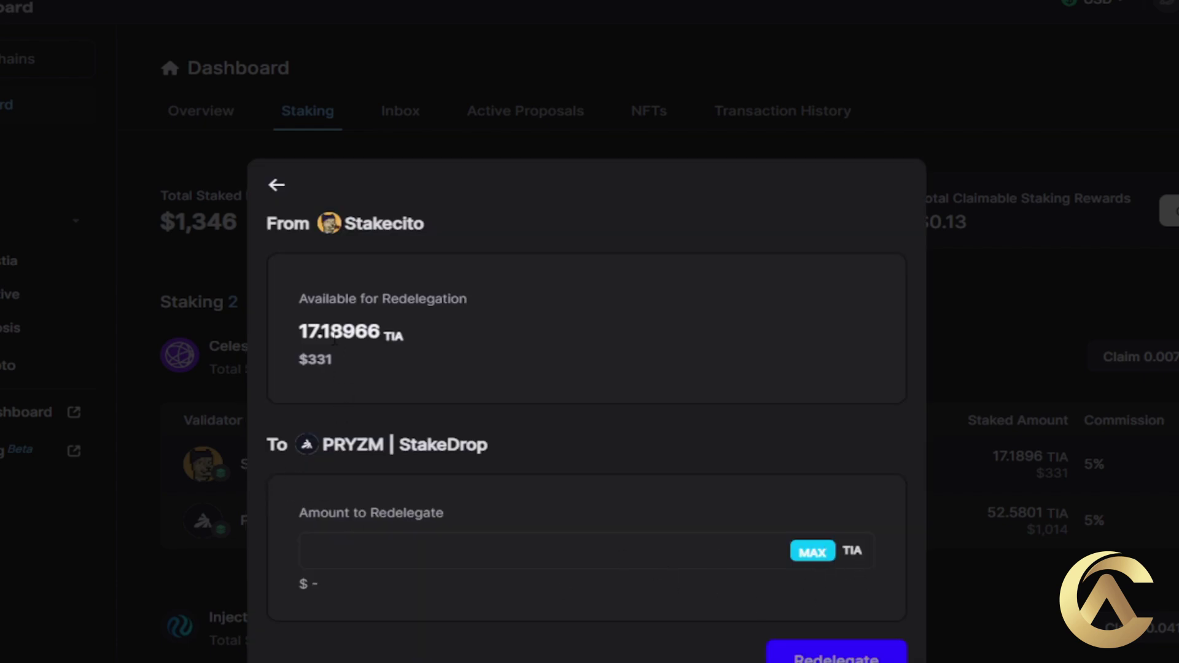
left_click(339, 550)
type("17")
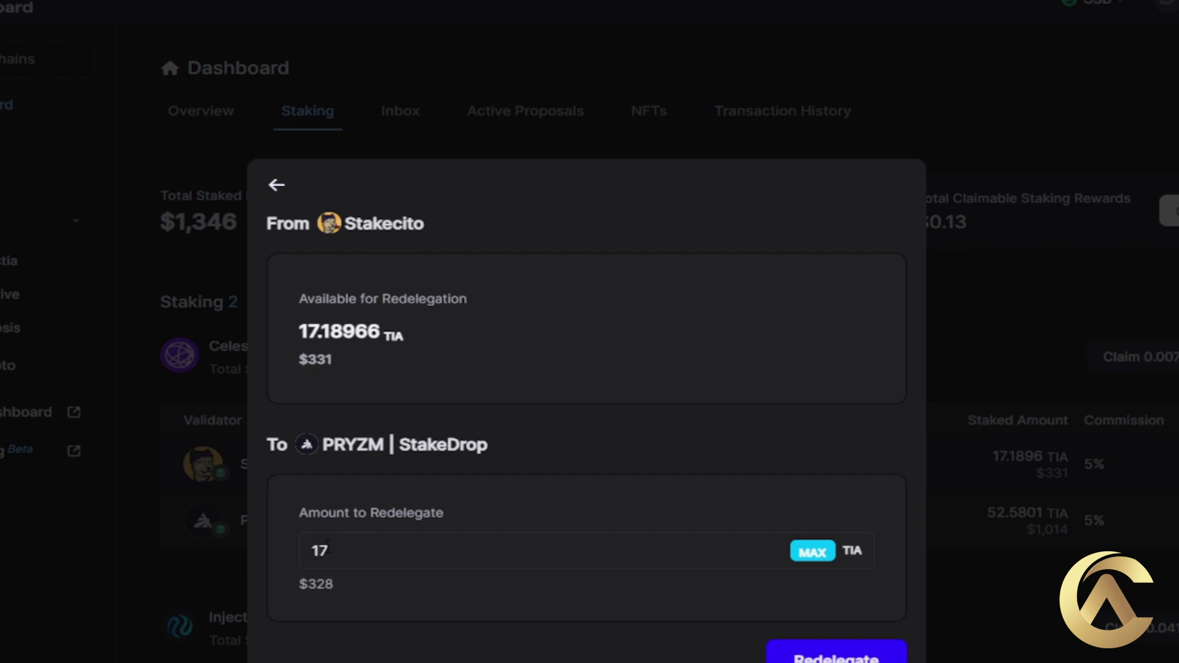
key("BackSpace")
key("BackSpace")
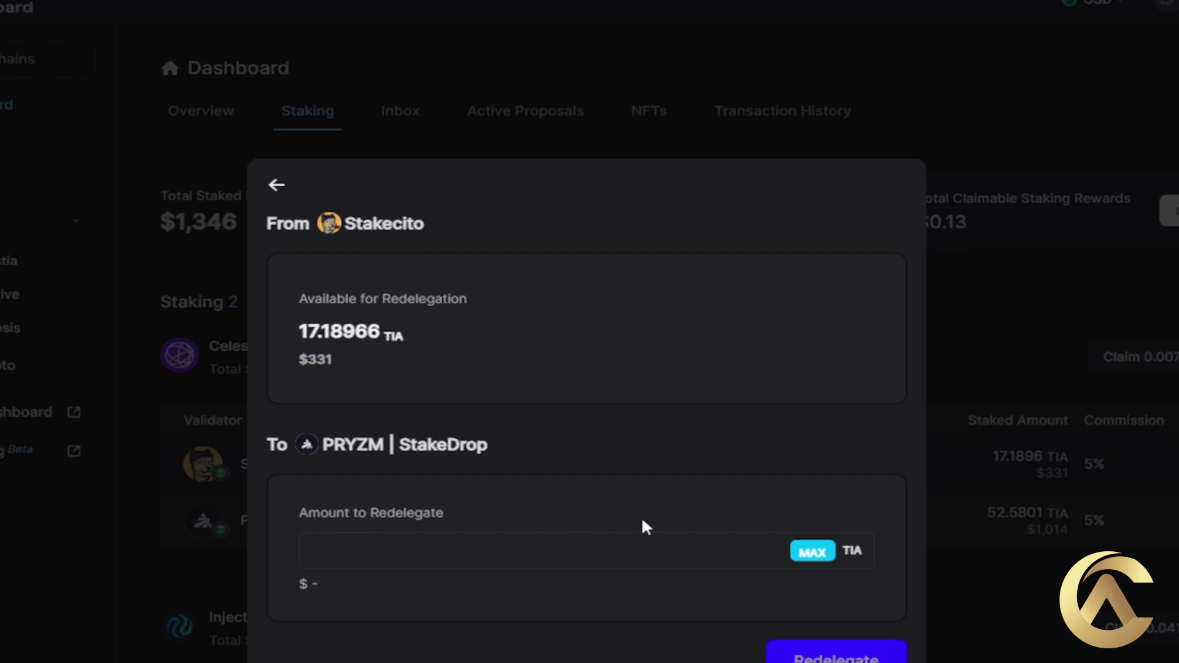
Step: Redelegate the maximum amount, 17.18966 TIA, to PRYZM | StakeDrop and approve the transaction in the wallet
left_click(805, 551)
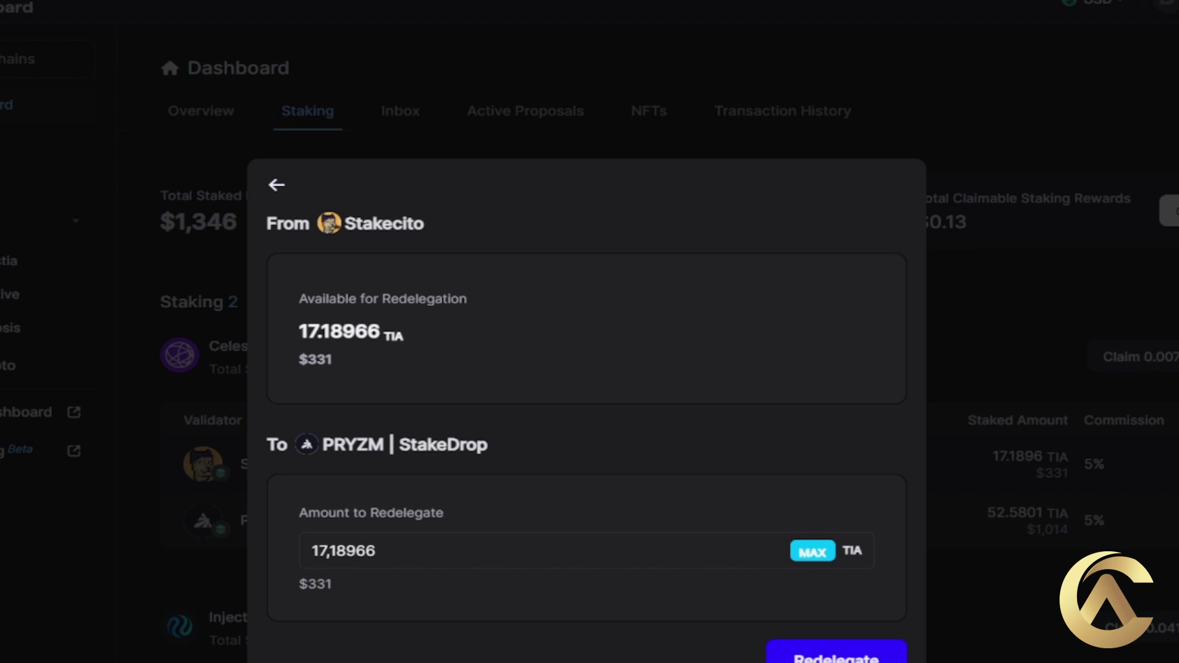
left_click(836, 658)
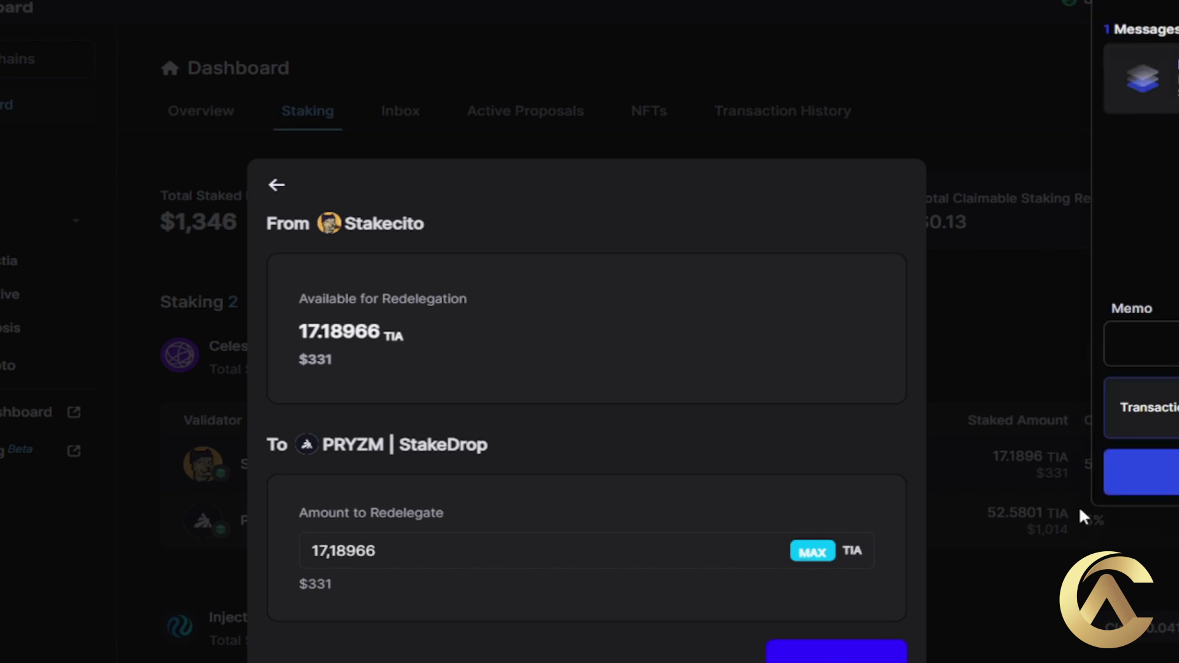
left_click(1175, 476)
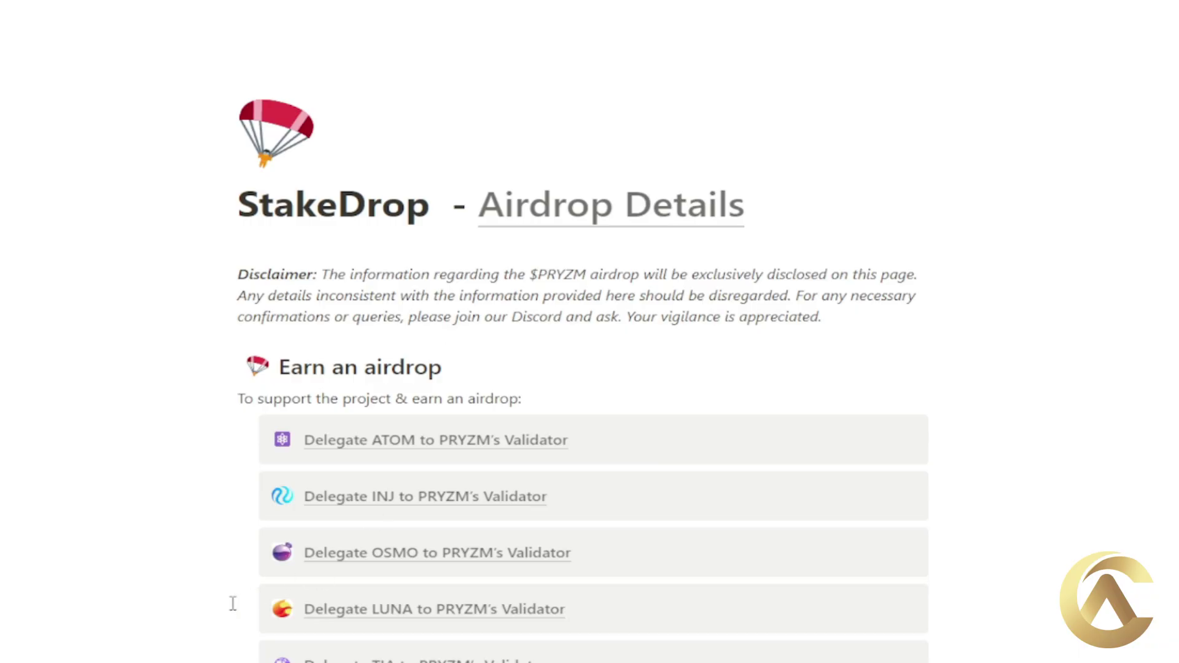
Step: Read through the StakeDrop airdrop details page, including the validator delegation links and the FAQ
scroll(233, 603, "down", 10)
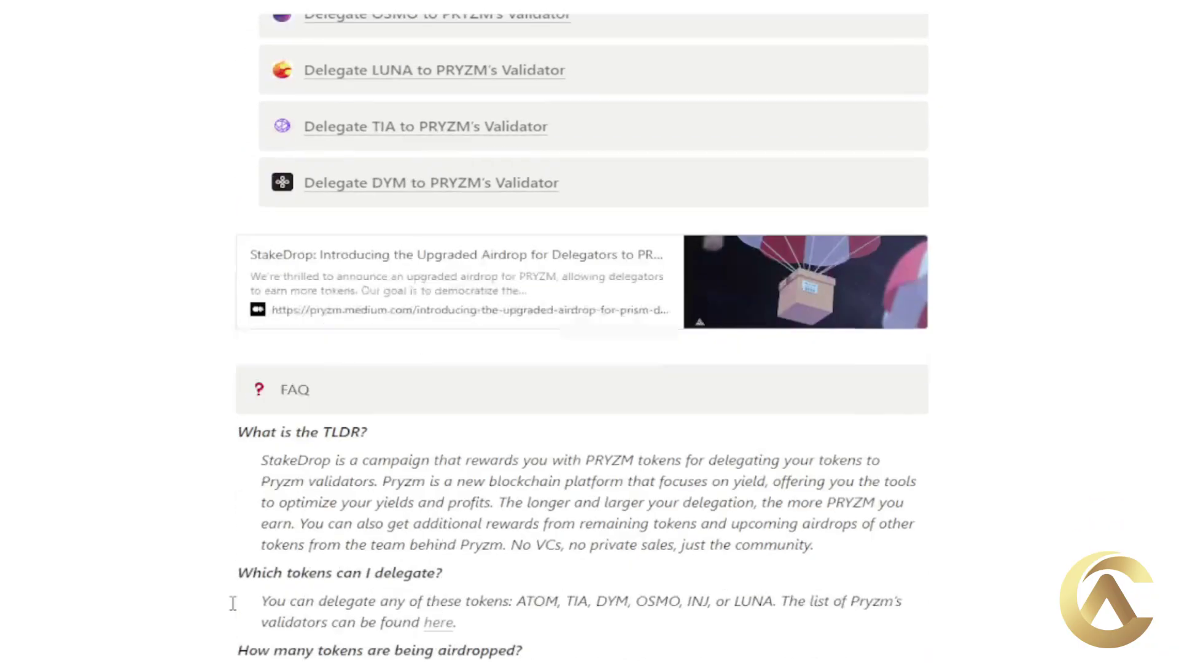
scroll(280, 534, "down", 3)
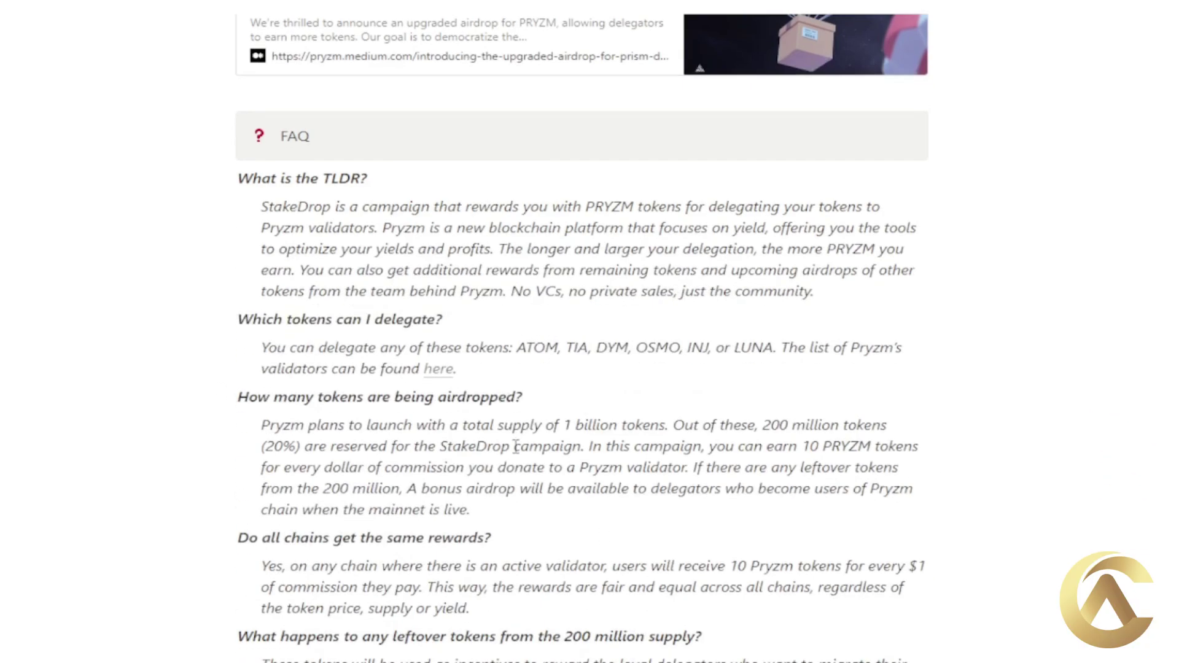
scroll(336, 552, "down", 4)
scroll(234, 634, "up", 7)
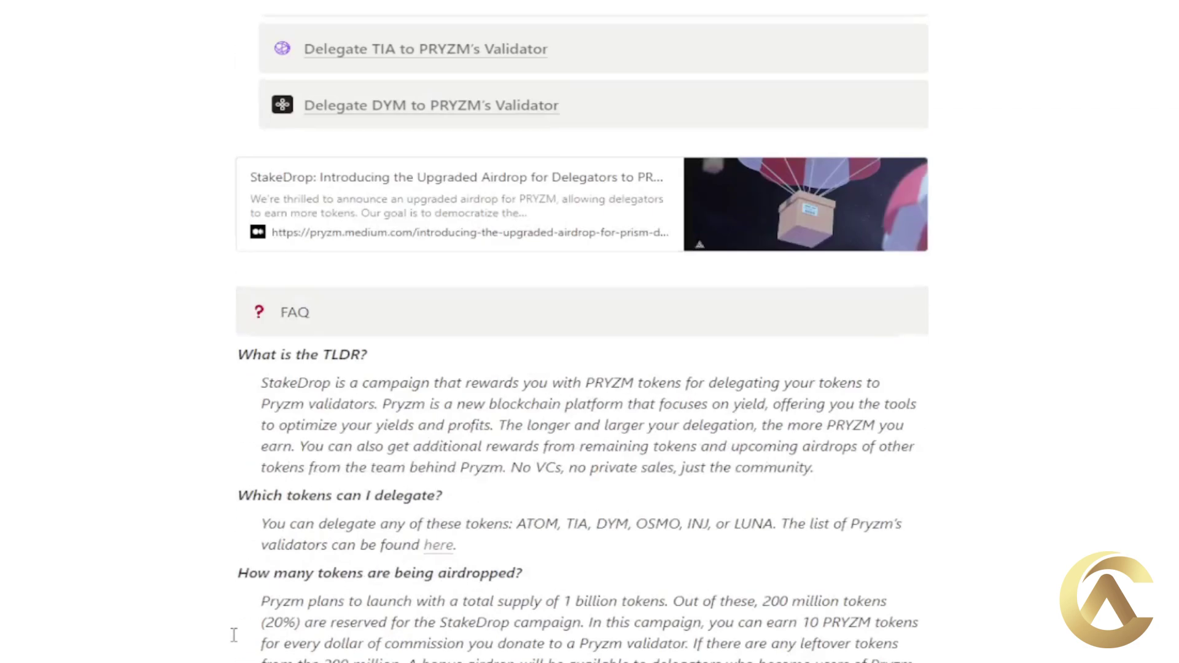
scroll(234, 634, "up", 10)
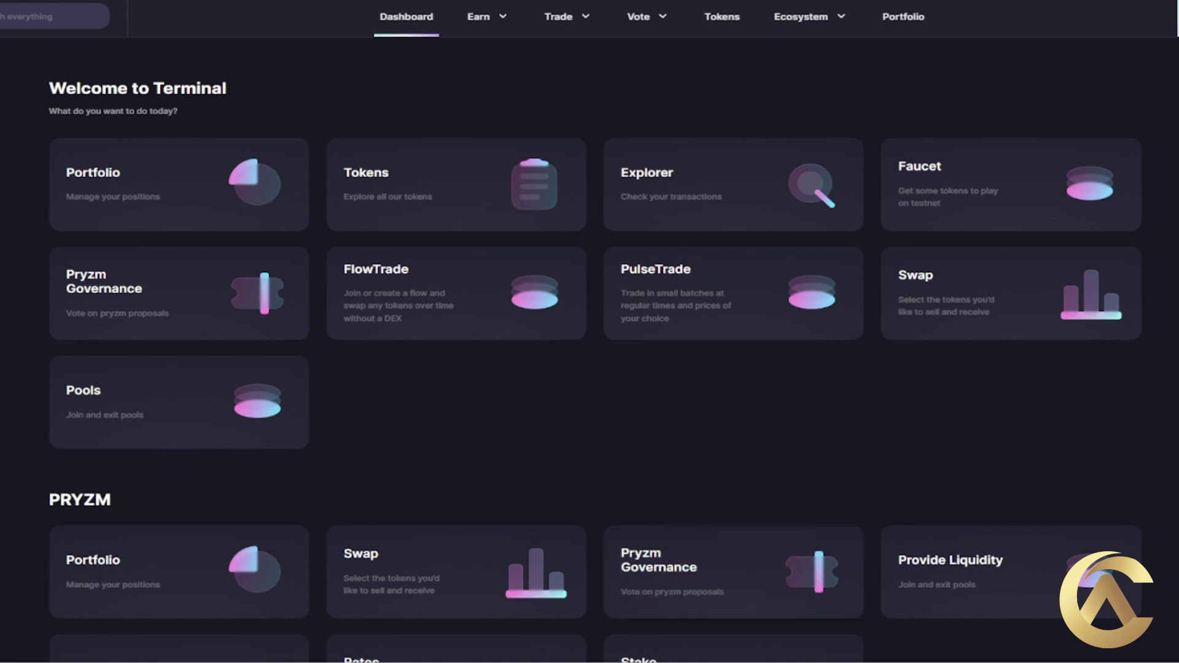
Step: Request testnet tokens several times from the Pryzm Testnet Faucet for the prefilled address, and return to the terminal dashboard
left_click(965, 187)
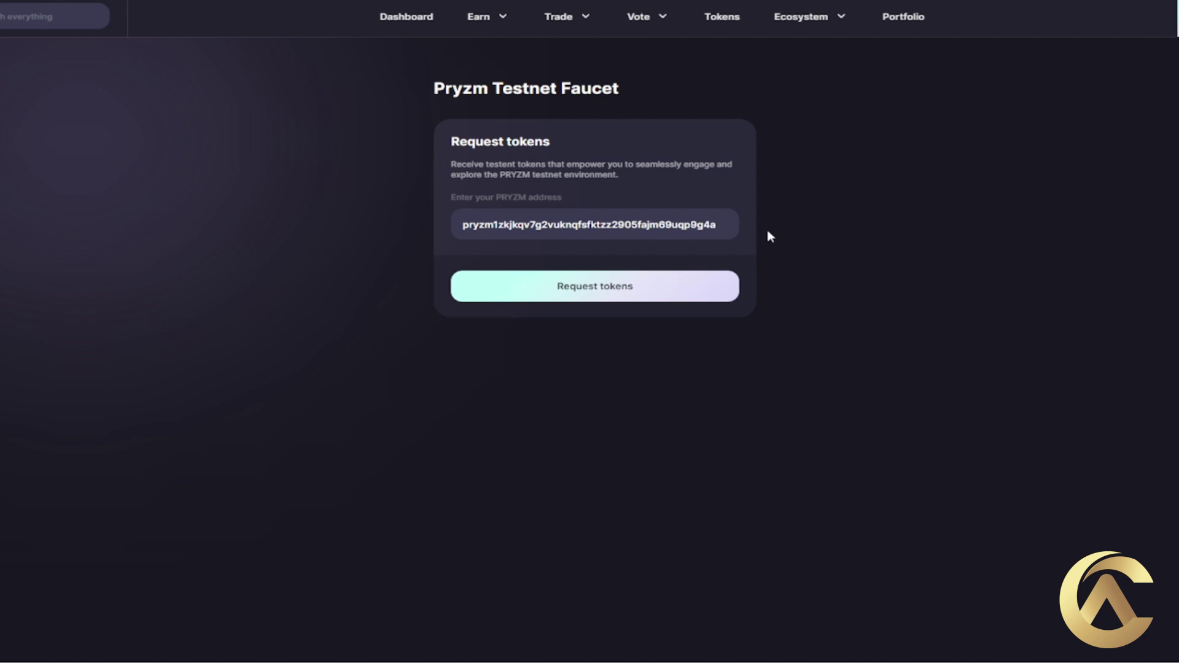
left_click(583, 292)
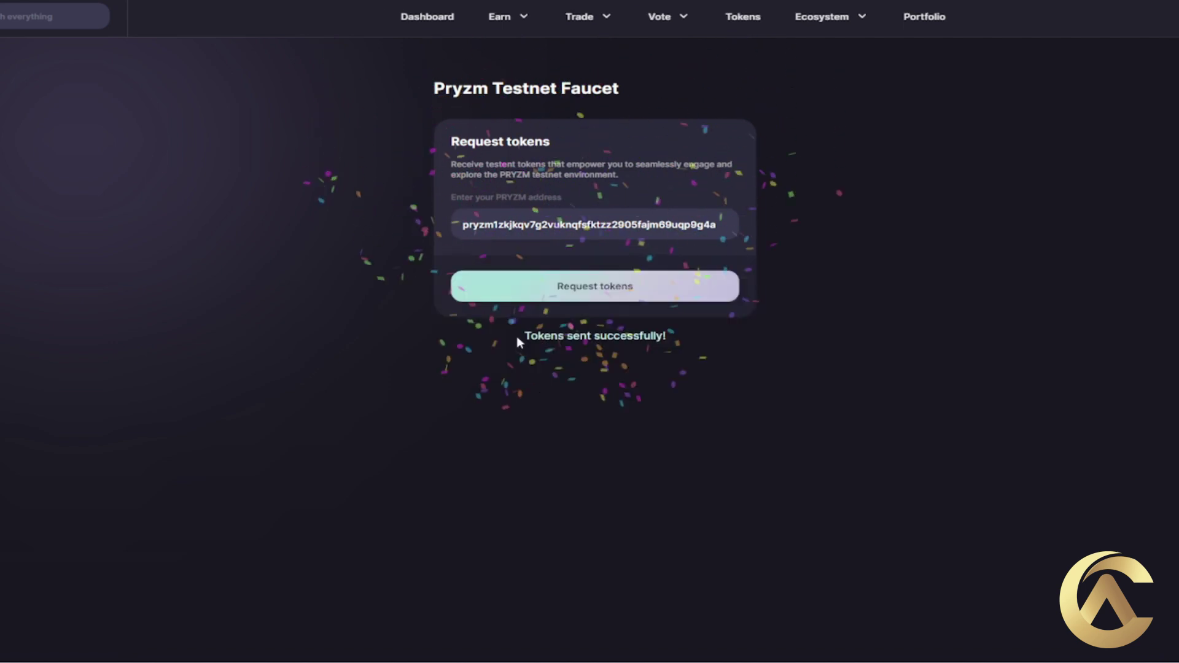
left_click(576, 287)
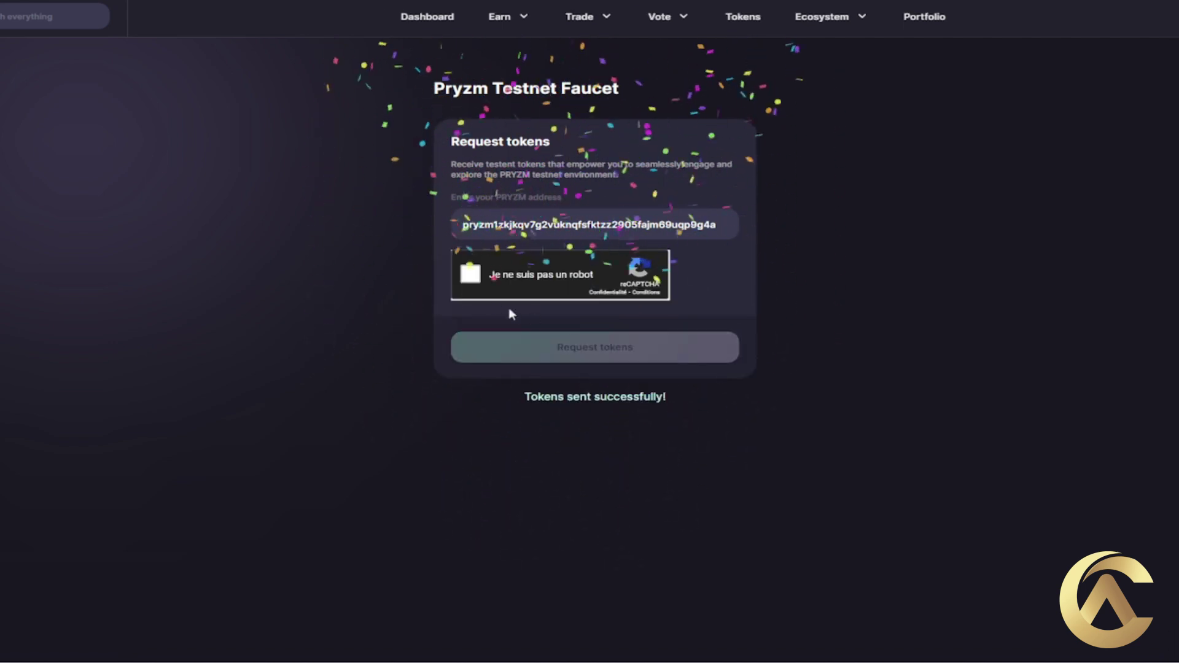
left_click(559, 289)
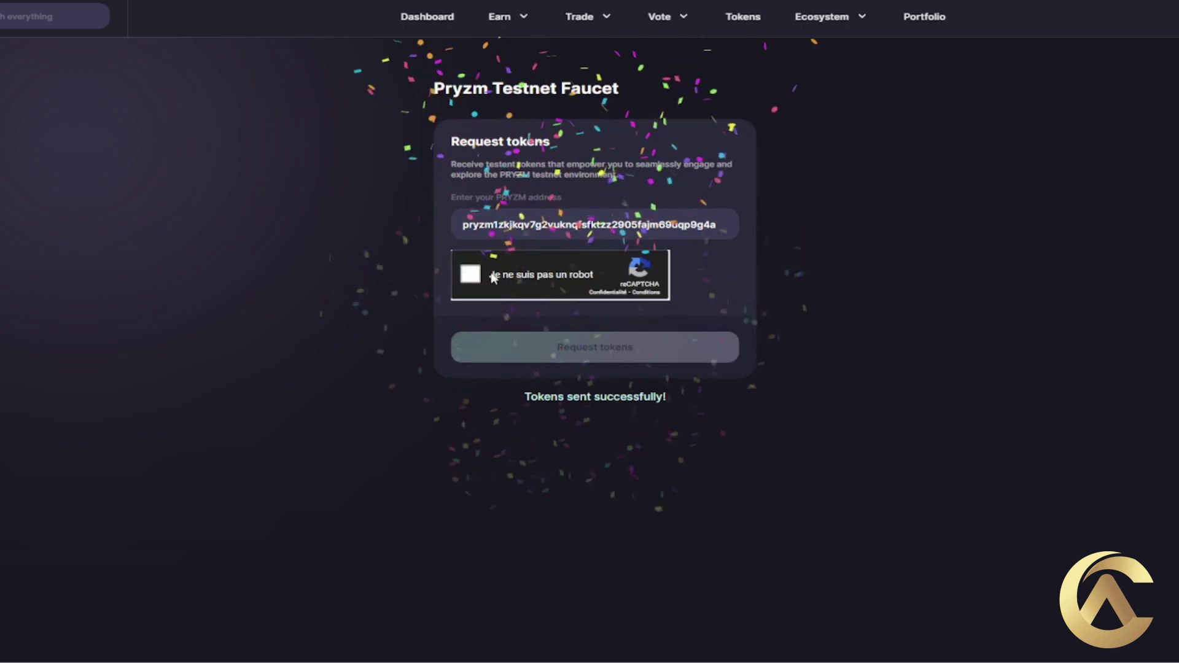
left_click(571, 288)
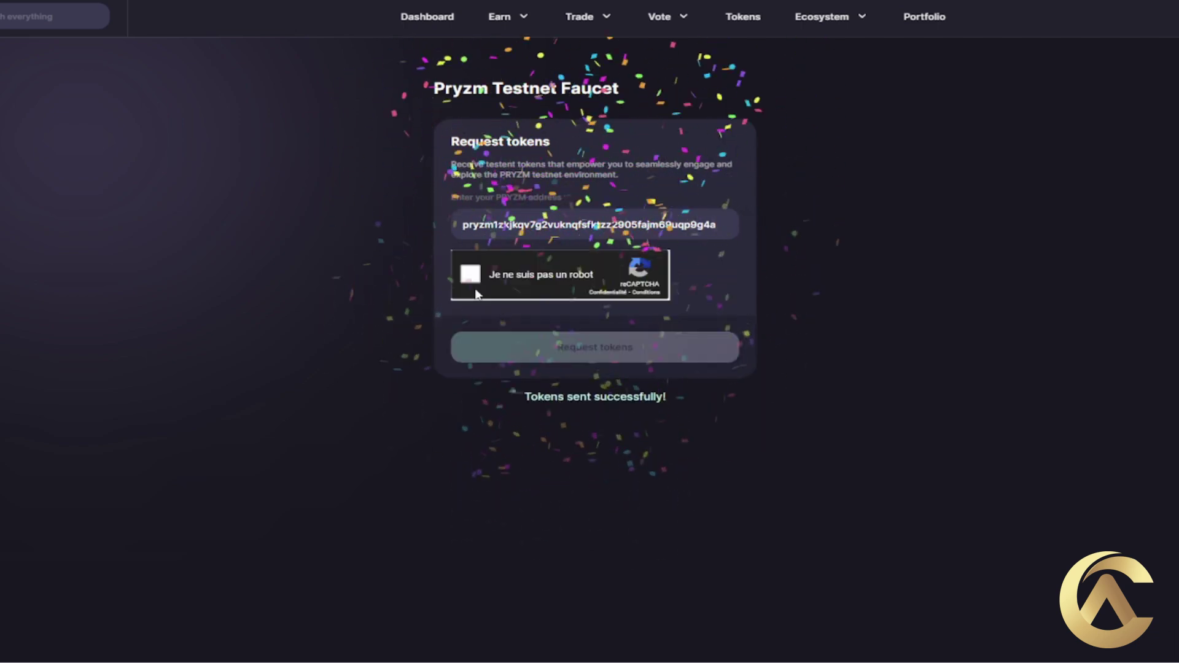
left_click(477, 286)
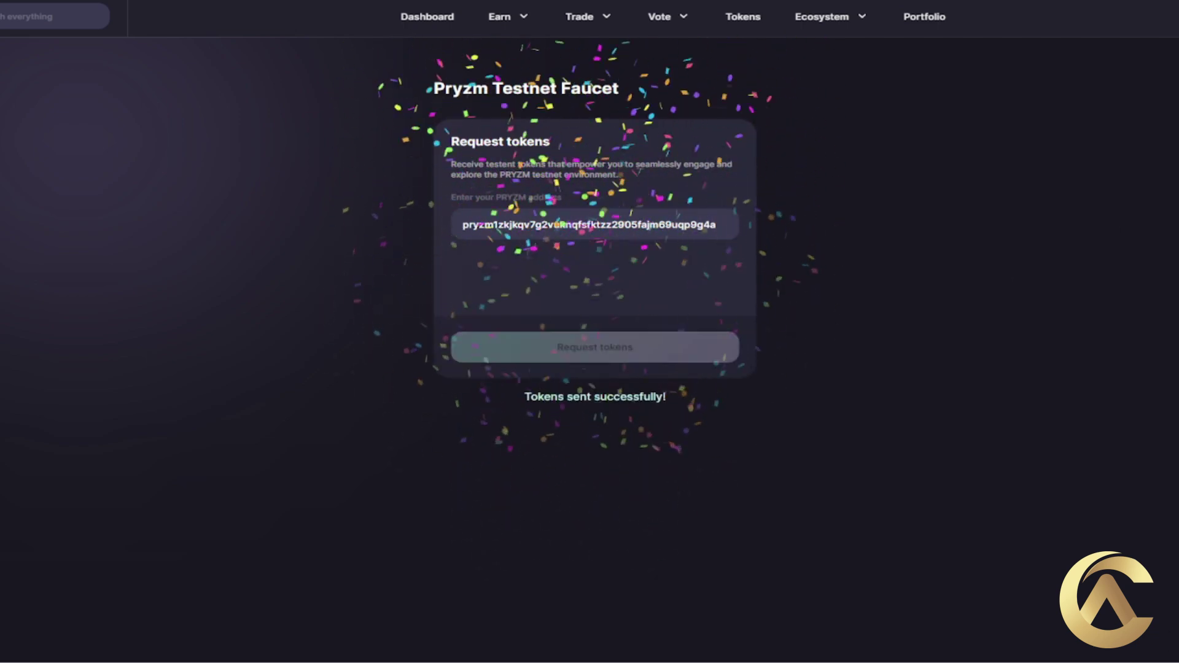
left_click(436, 17)
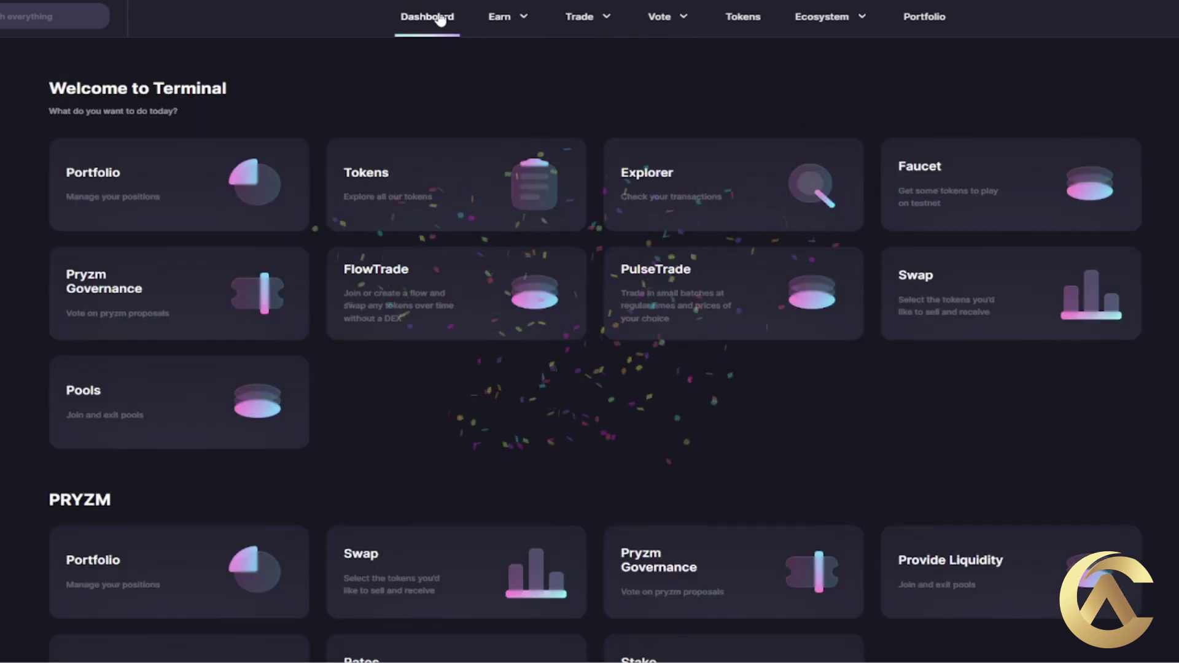
Step: Open the Swap page from the terminal dashboard and connect the Keplr wallet to it
scroll(465, 211, "down", 2)
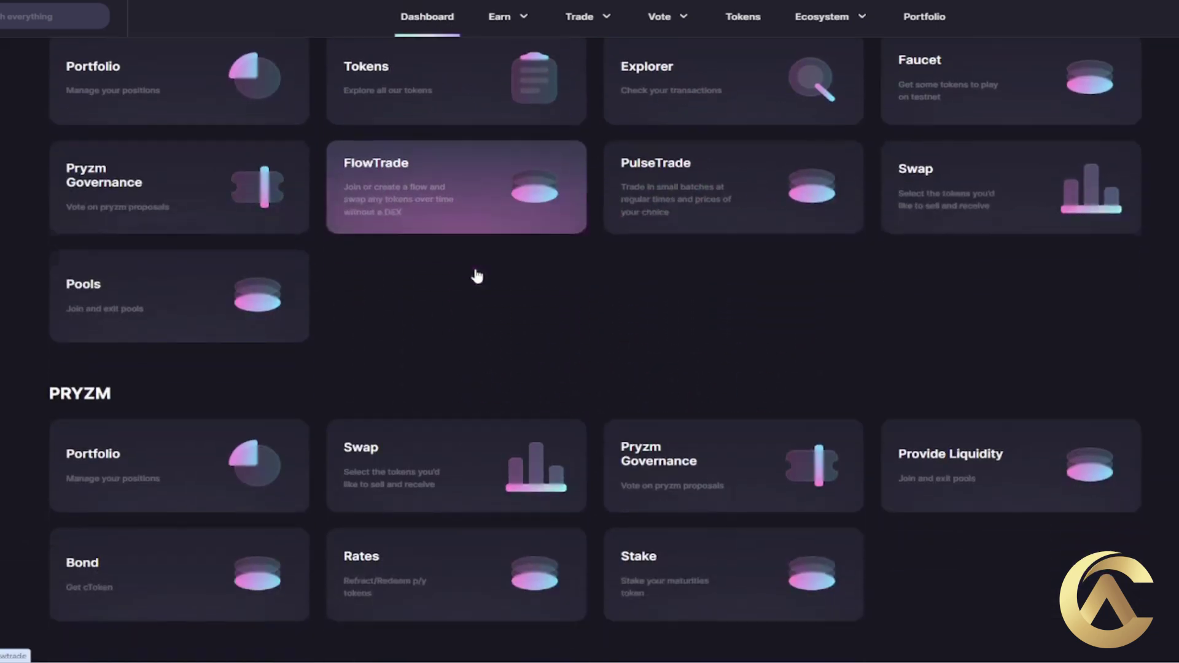
left_click(461, 443)
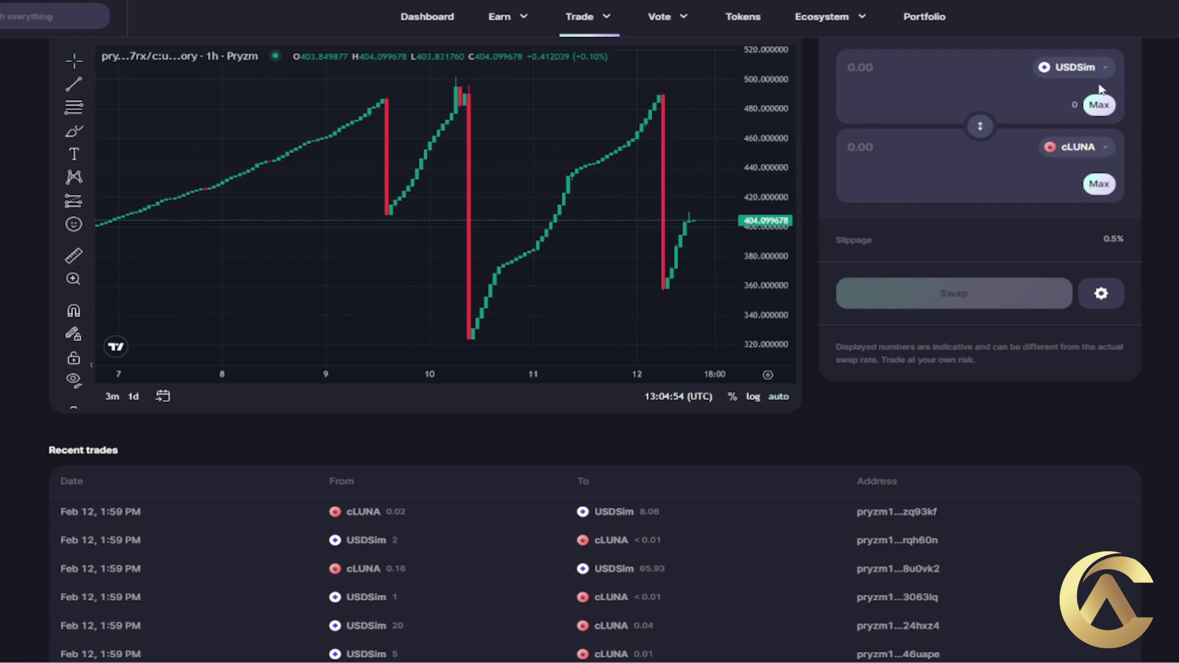
left_click(1064, 70)
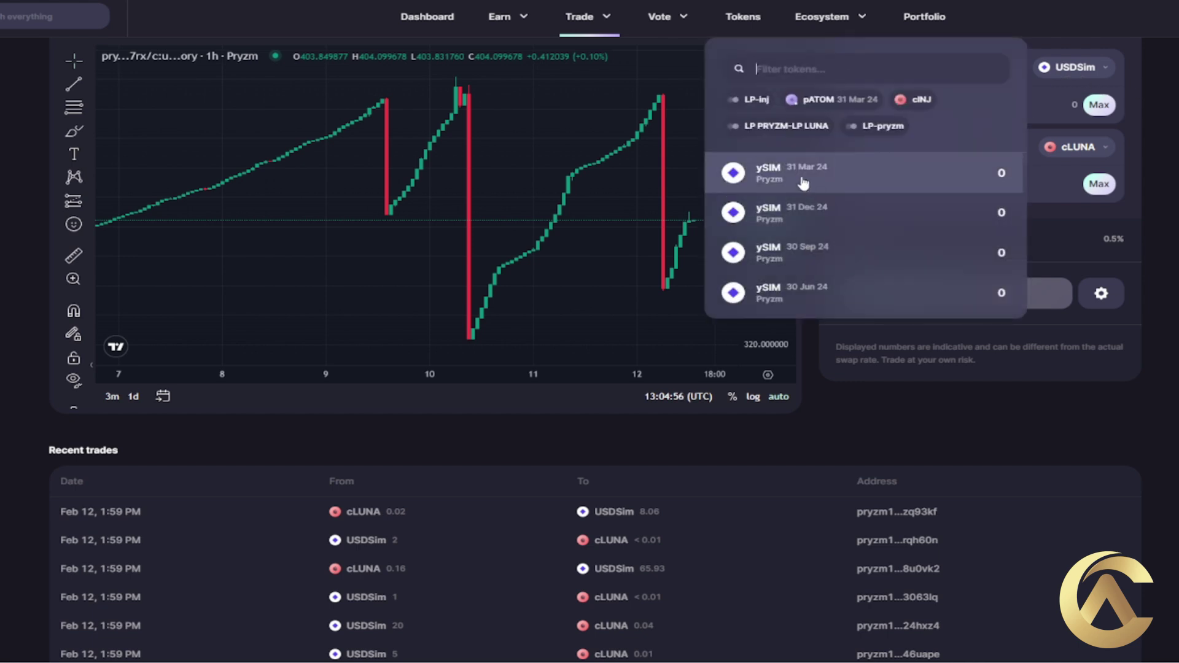
type("pr")
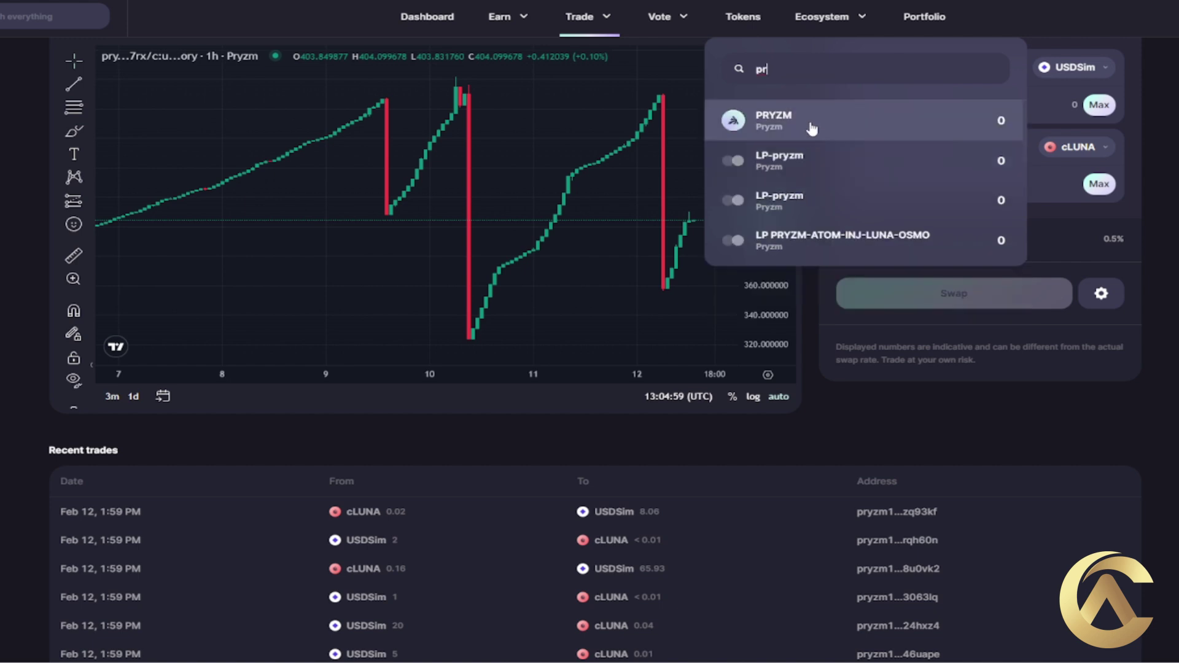
left_click(811, 128)
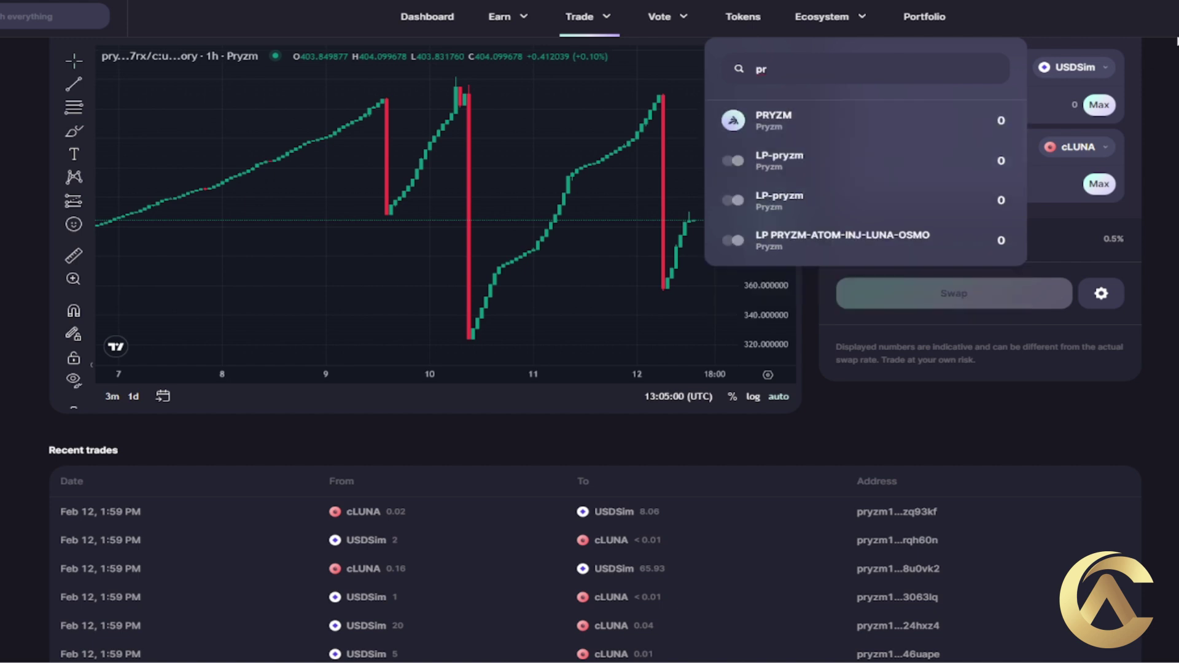
left_click(1072, 200)
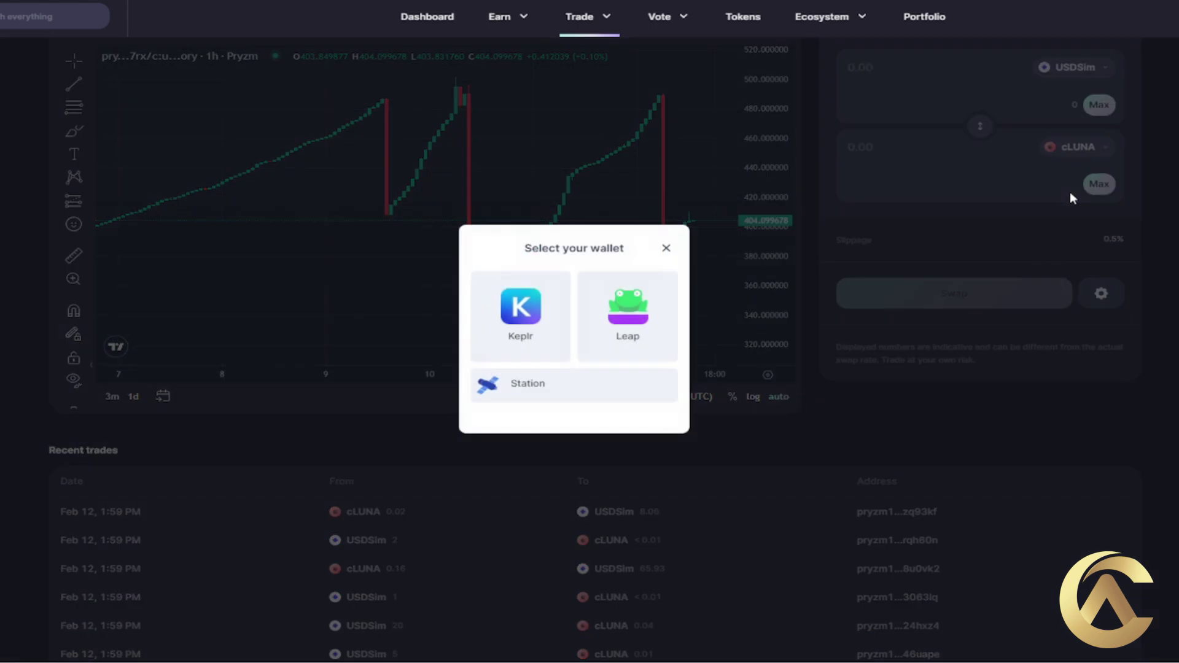
left_click(534, 313)
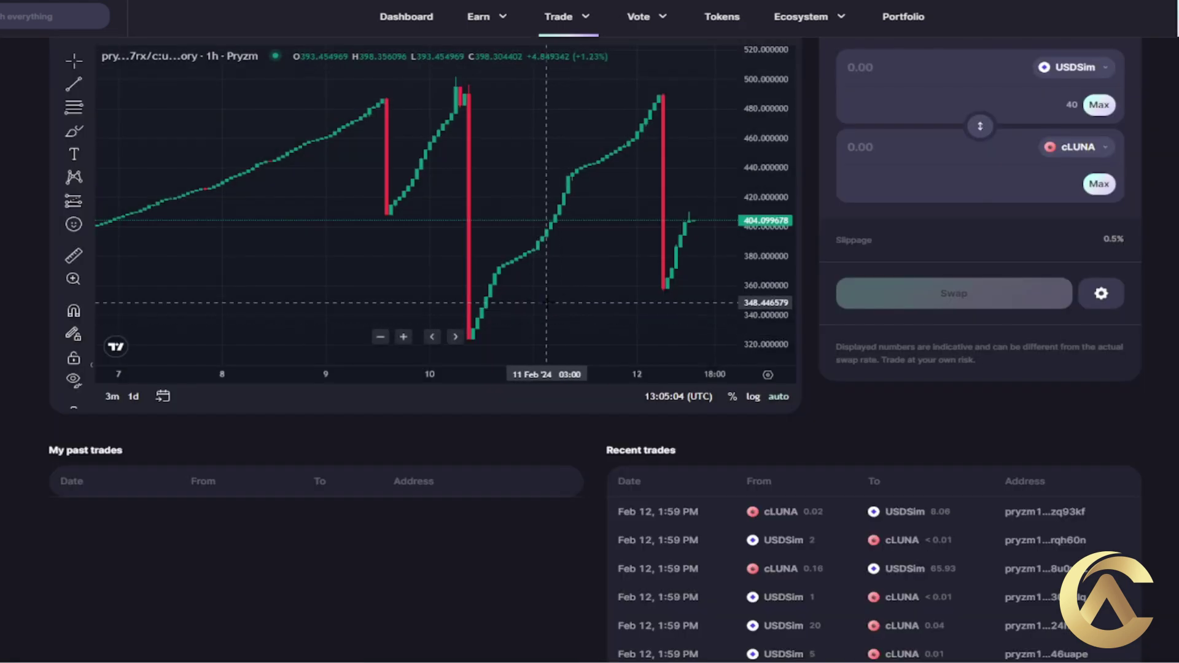
left_click(1047, 75)
left_click(767, 123)
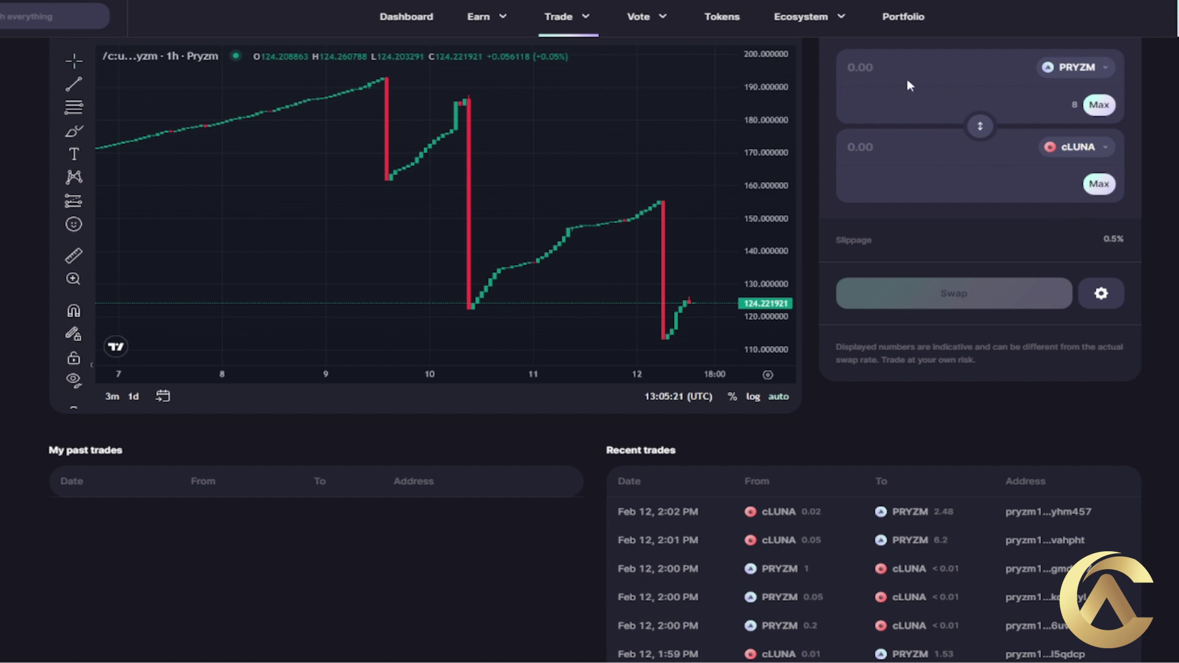
type("2")
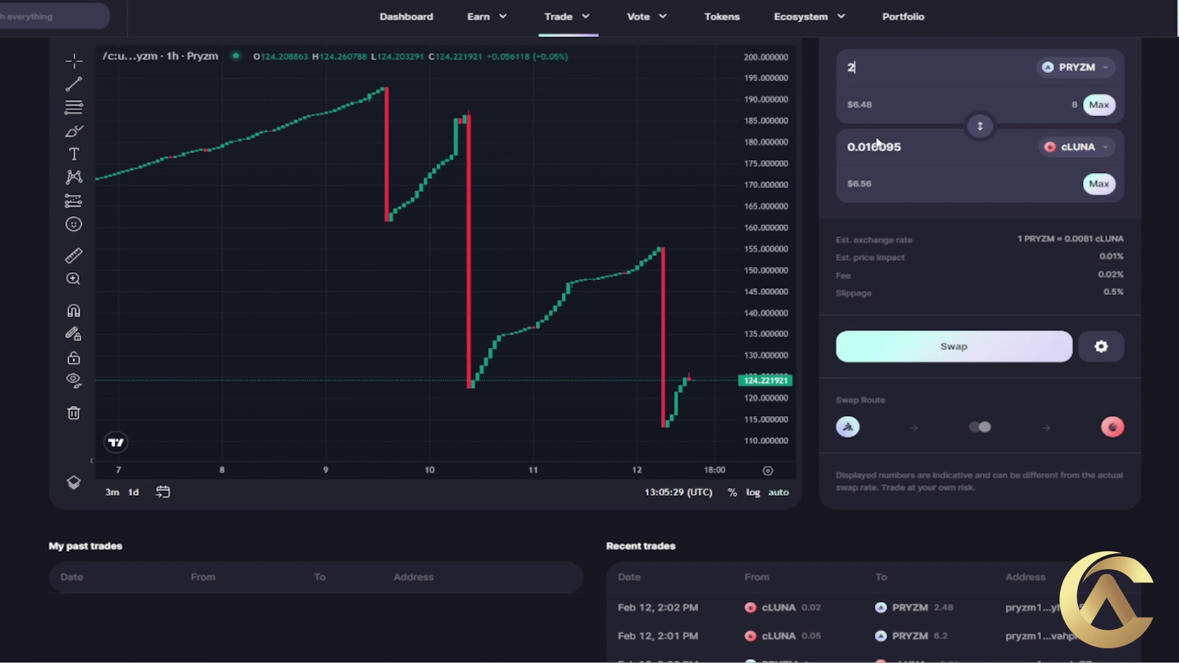
left_click(1081, 147)
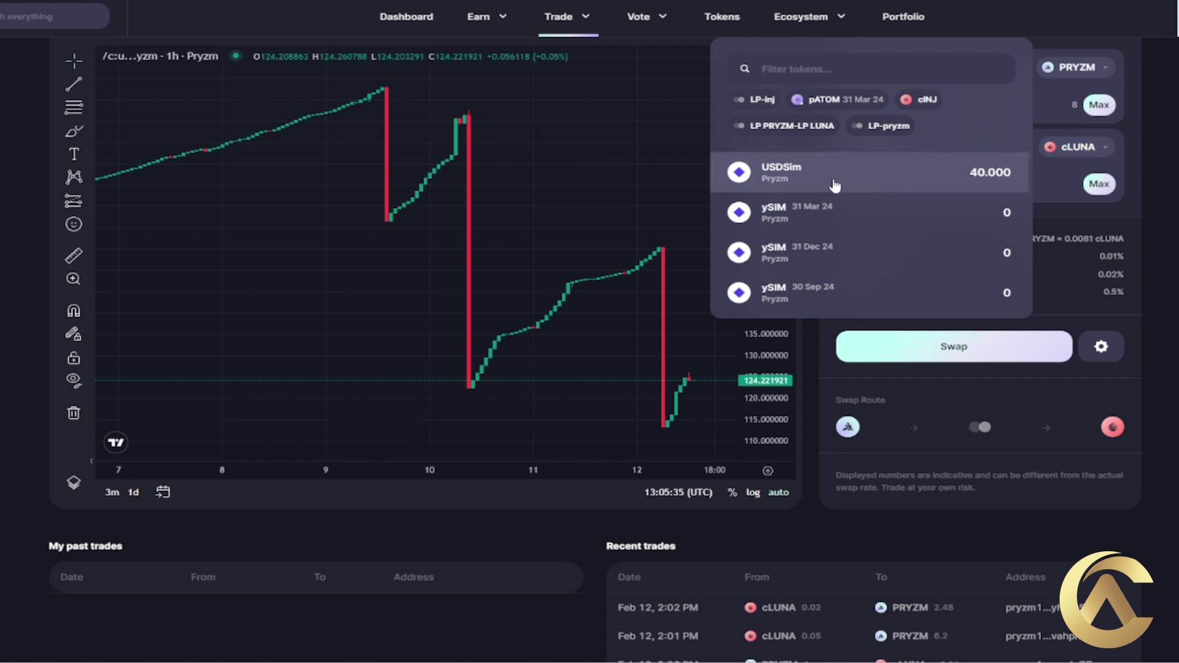
left_click(1054, 191)
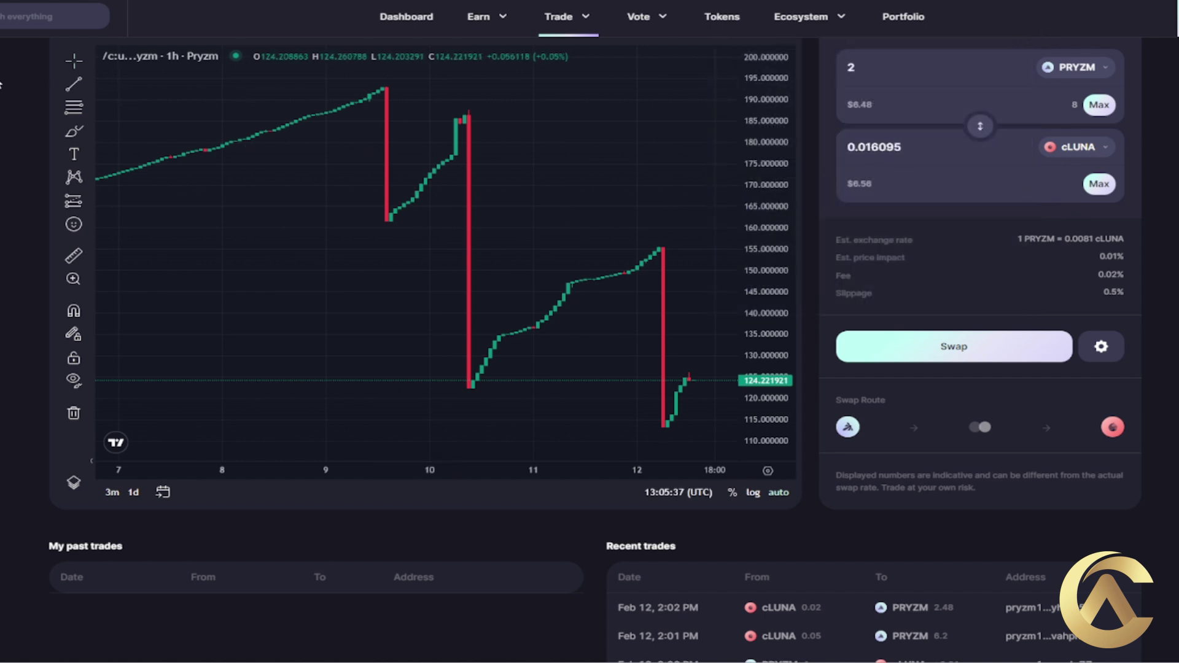
Step: Return to the dashboard and open the PRYZM and USDSim liquidity pool from the list of pools
left_click(421, 23)
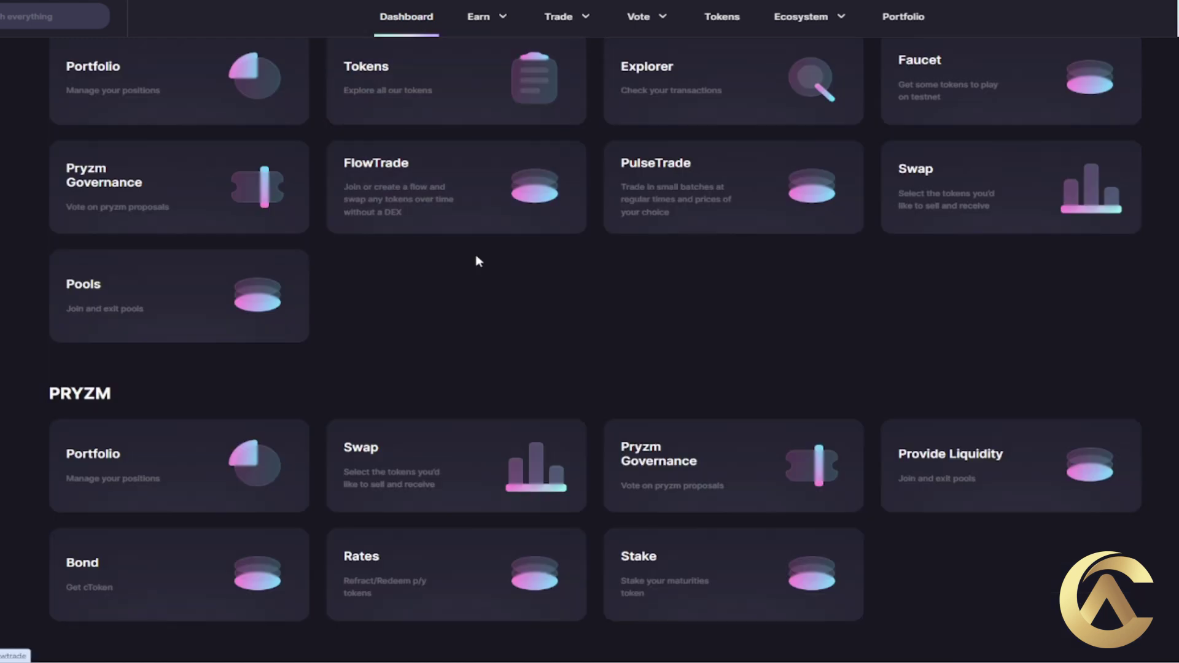
scroll(489, 289, "up", 2)
scroll(491, 289, "down", 2)
scroll(491, 290, "up", 1)
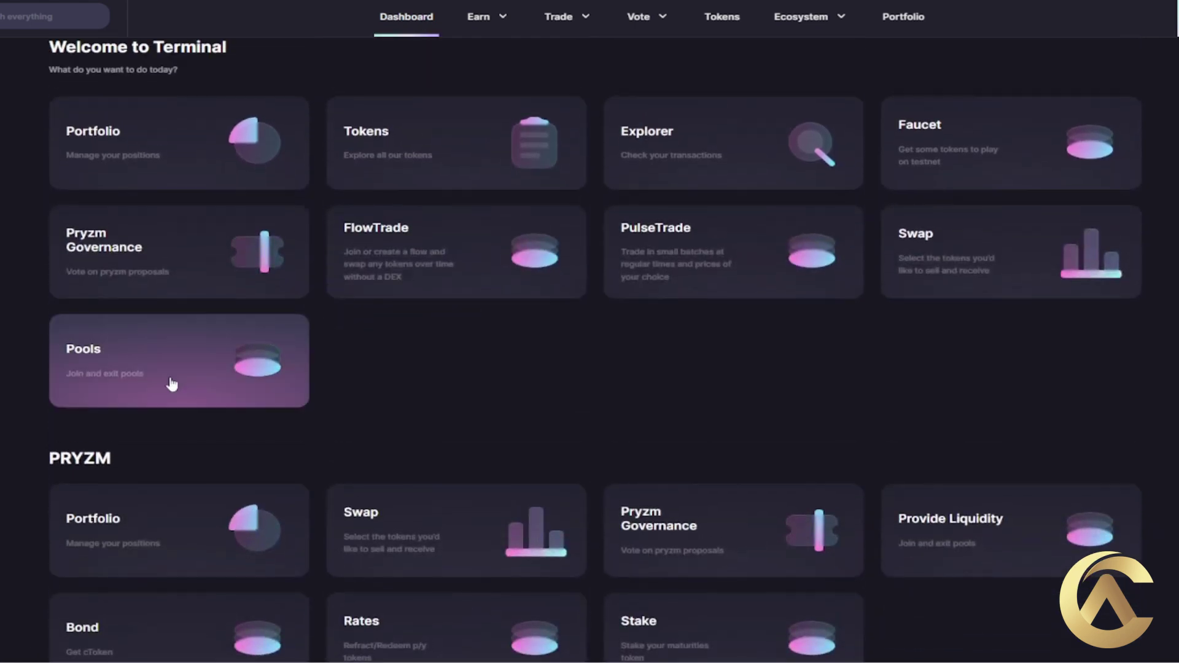
left_click(166, 382)
scroll(313, 338, "down", 2)
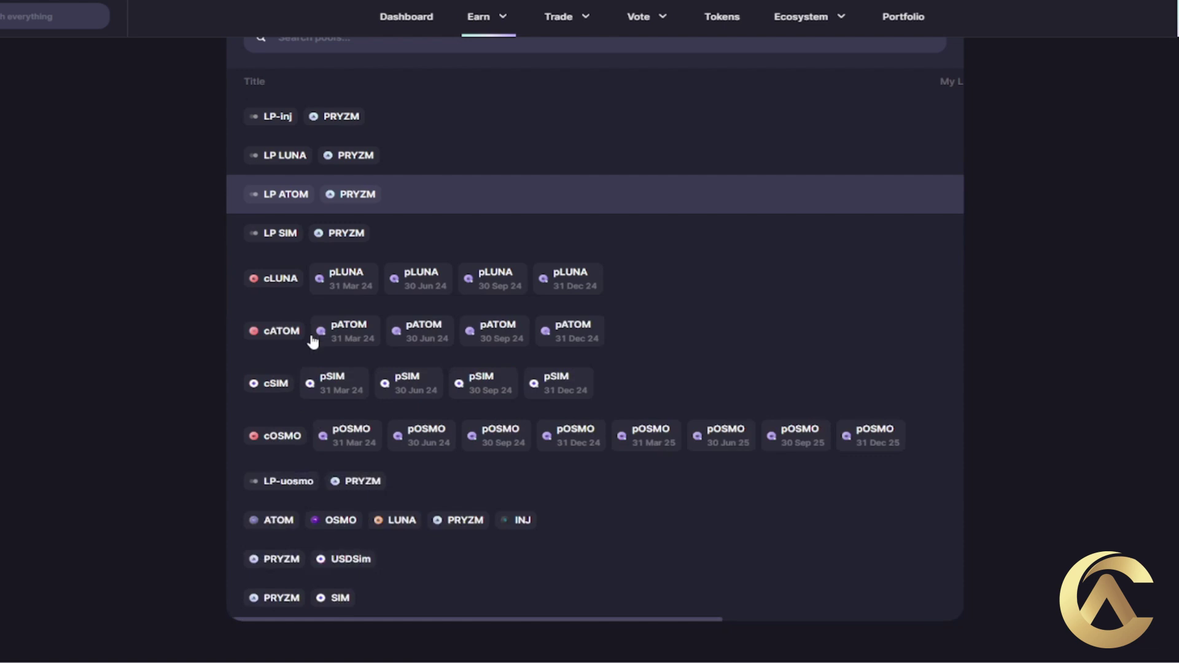
left_click(293, 565)
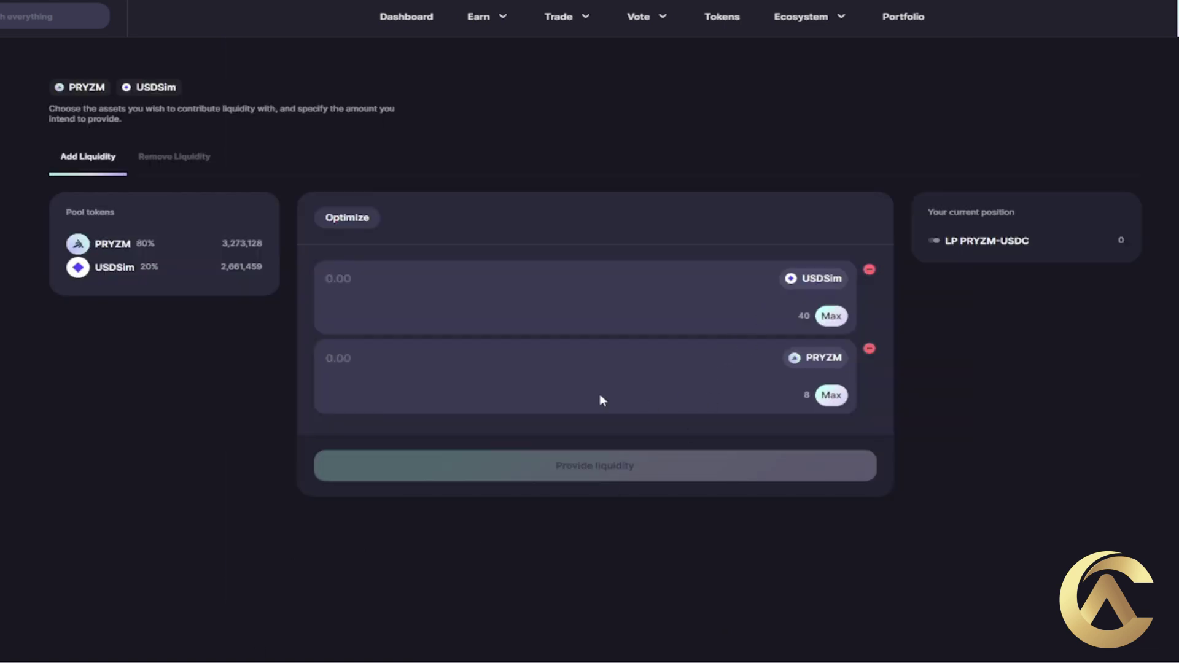
Step: Provide 2 PRYZM and 2 USDSim as liquidity to the pool and approve the transaction in the wallet
left_click(361, 355)
type("2")
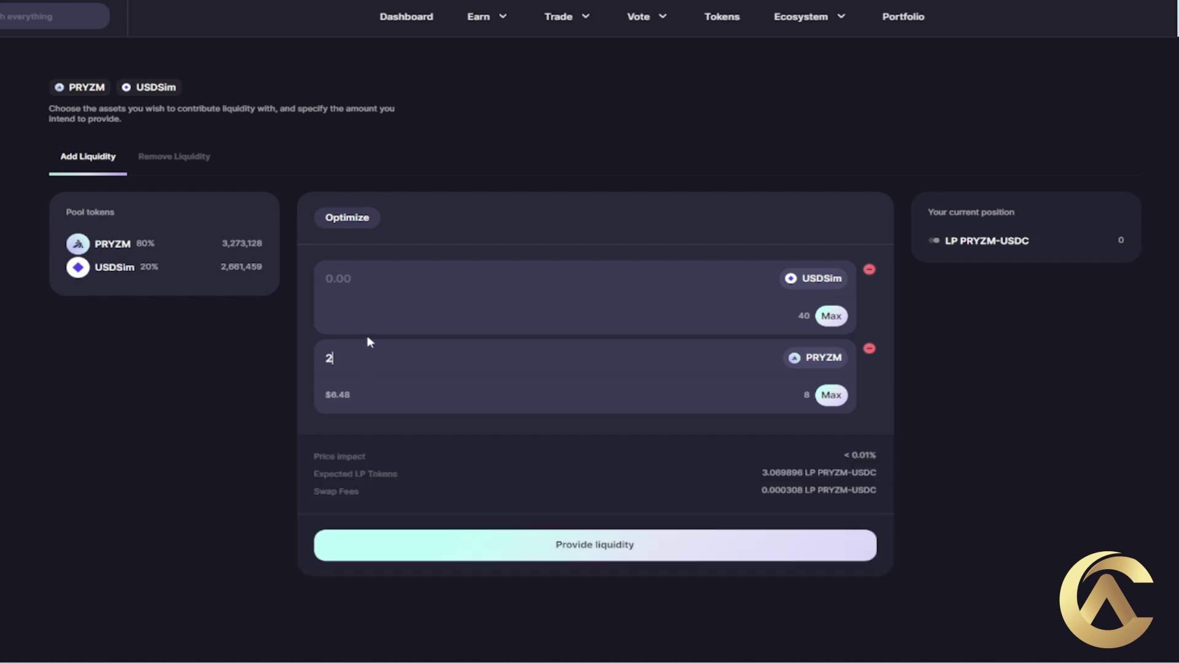
left_click(347, 277)
type("2")
left_click(514, 552)
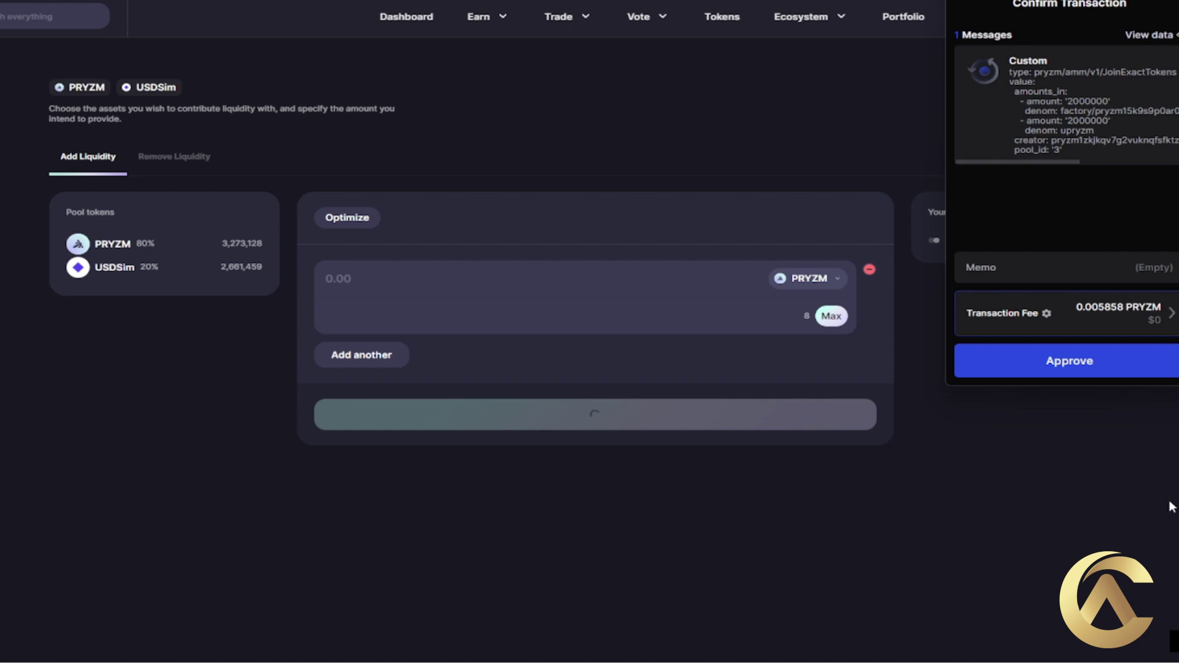
left_click(1054, 372)
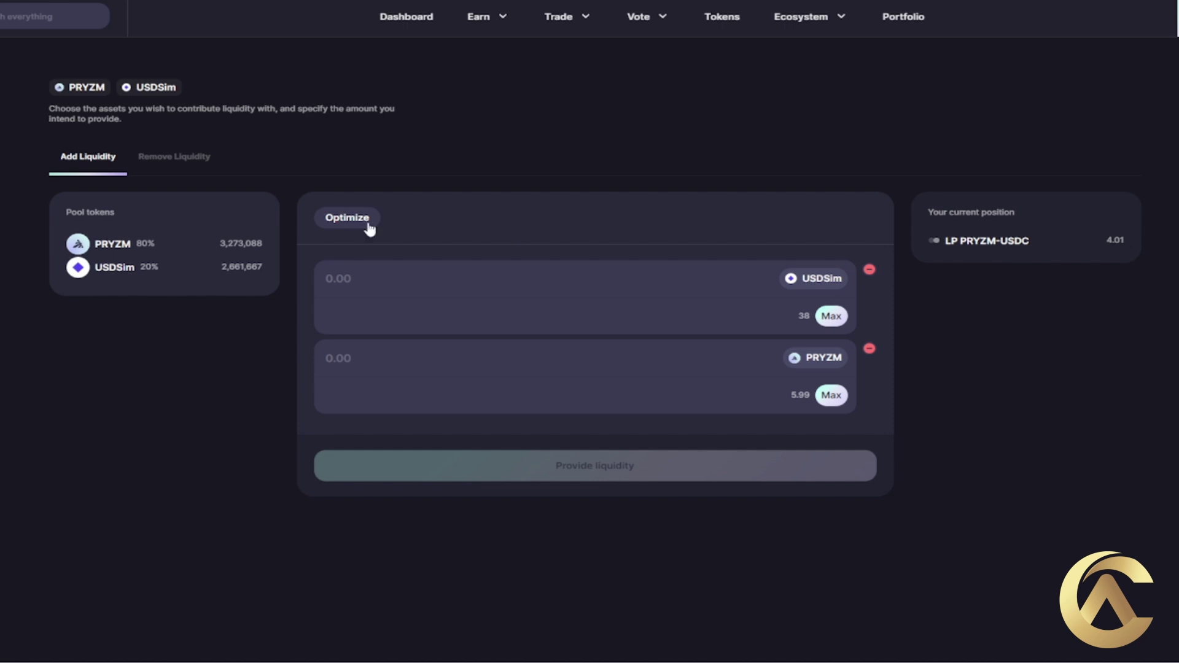
Step: Open the Swap page from the dashboard and set 2 PRYZM as the amount to sell
left_click(402, 19)
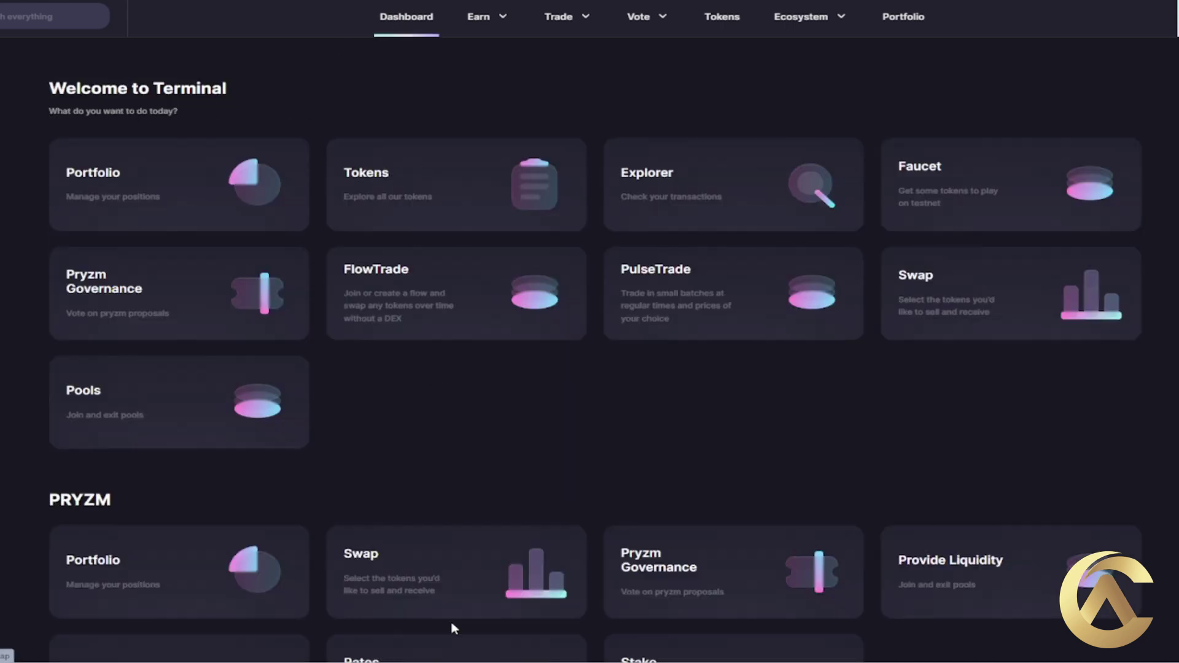
left_click(356, 581)
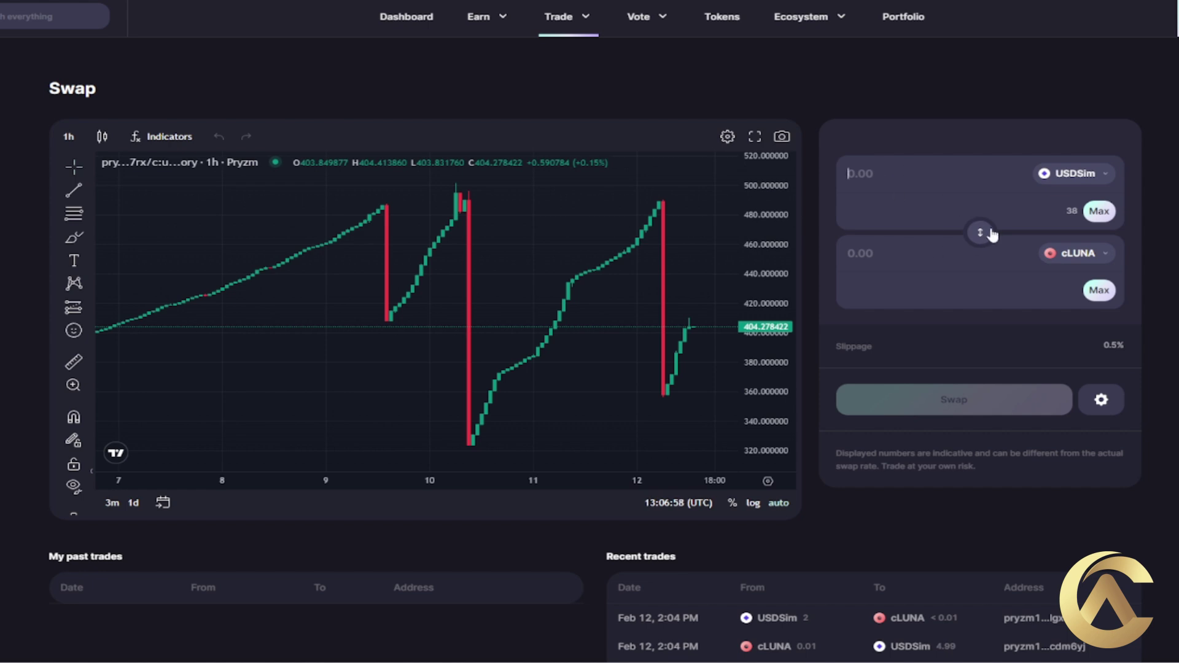
left_click(1059, 174)
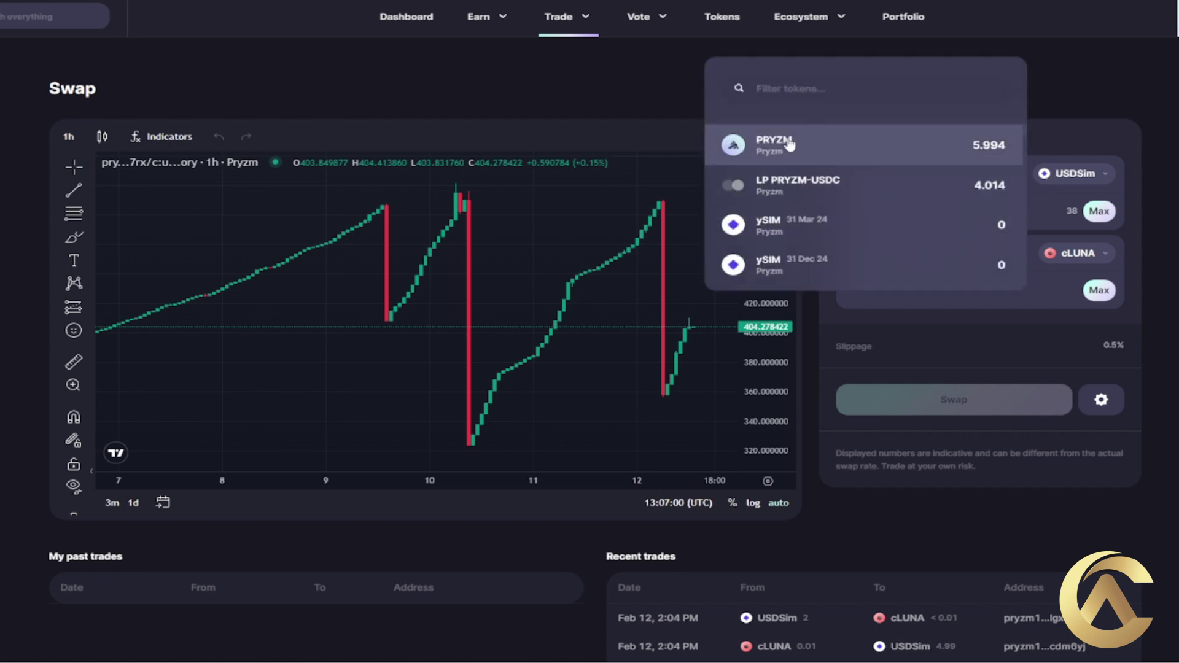
left_click(878, 151)
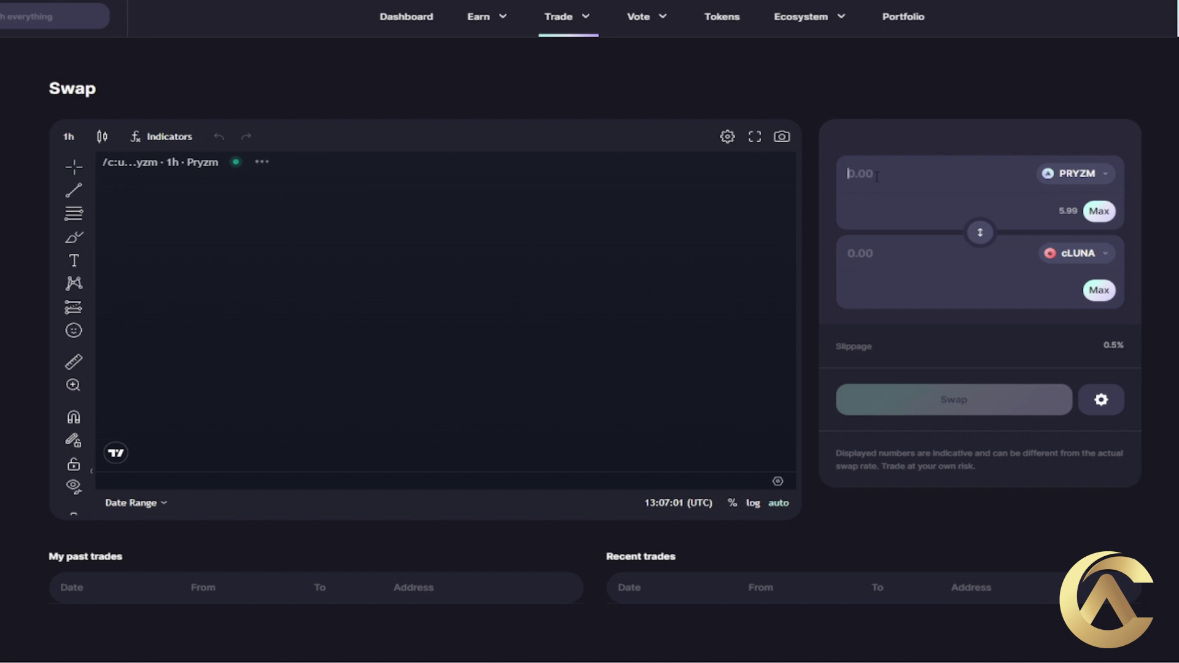
type("2")
Step: Choose ATOM as the token to receive, submit the swap and approve the transaction in the wallet
left_click(1072, 263)
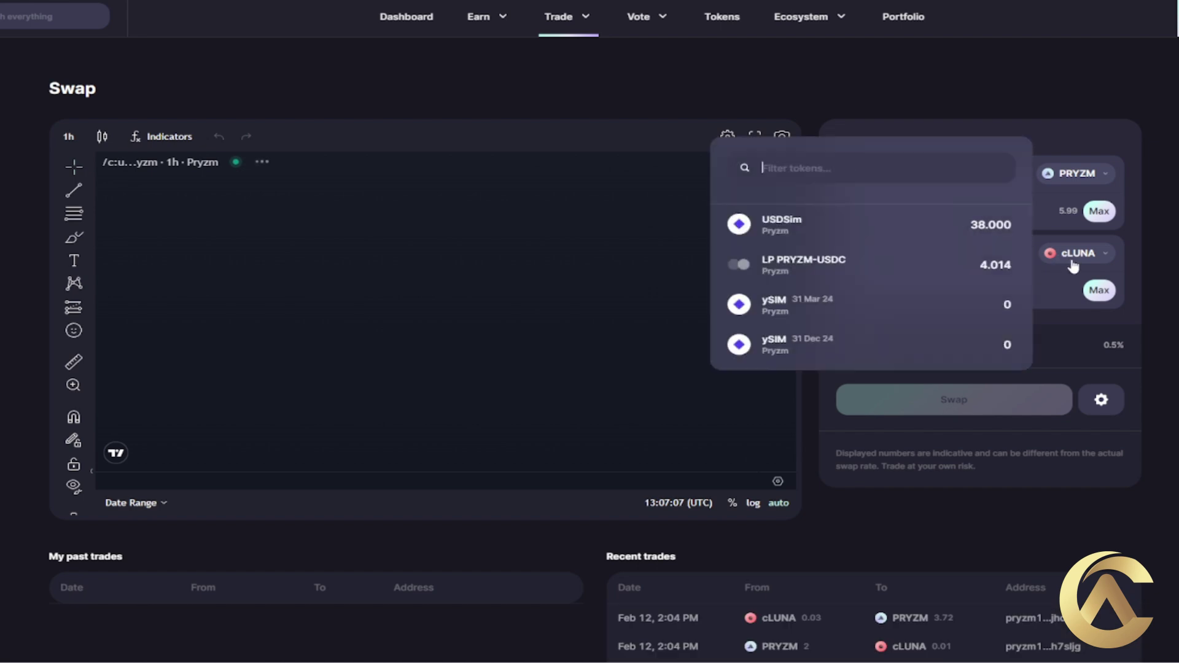
type("ato")
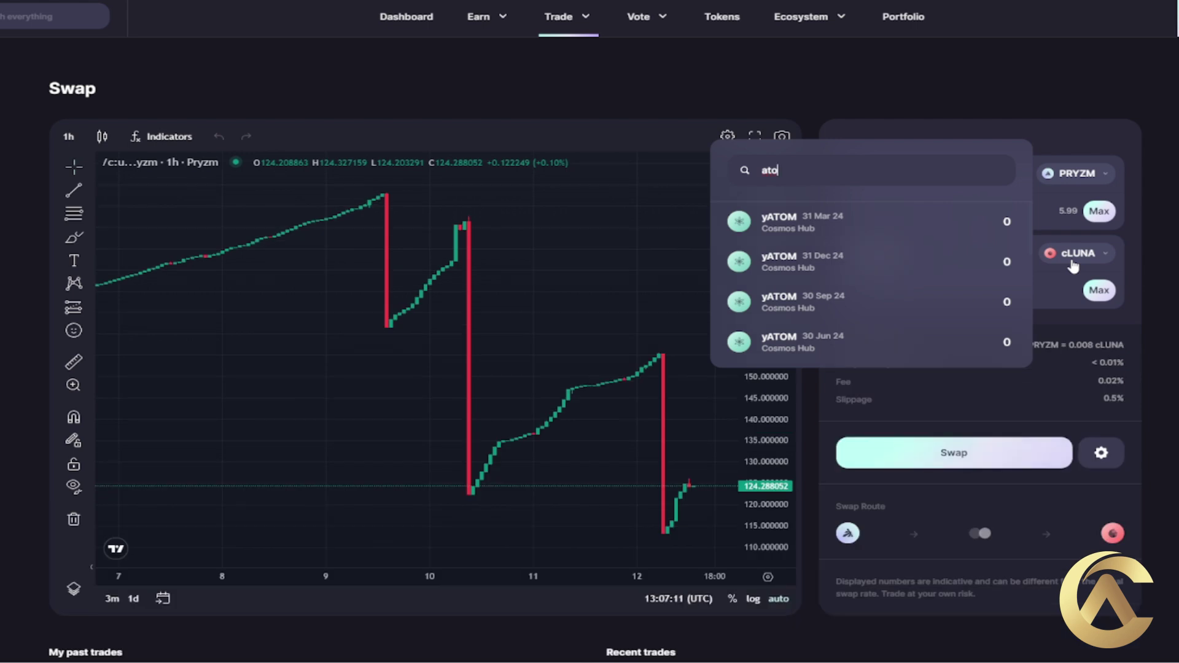
type("m")
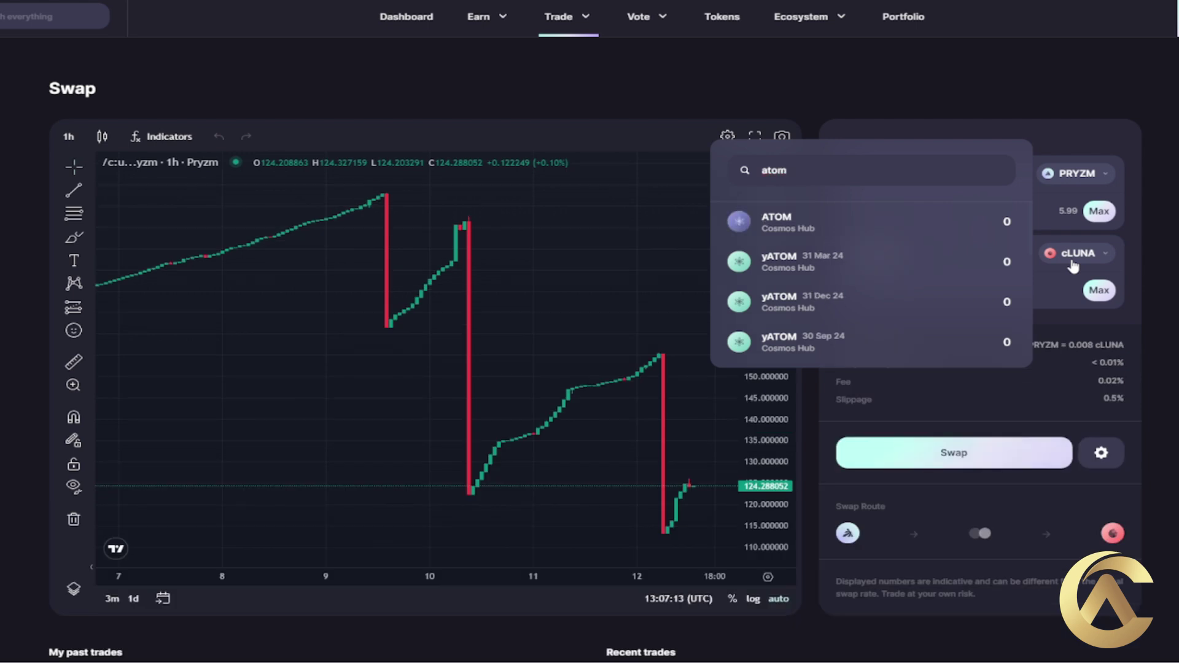
left_click(790, 224)
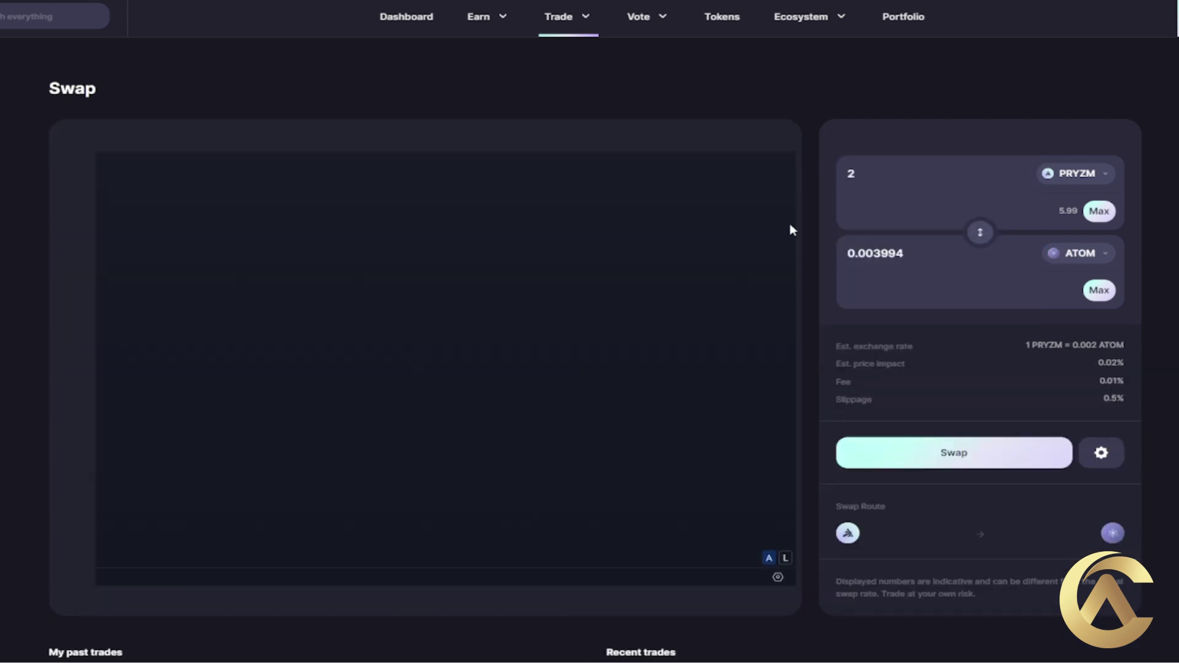
left_click(955, 457)
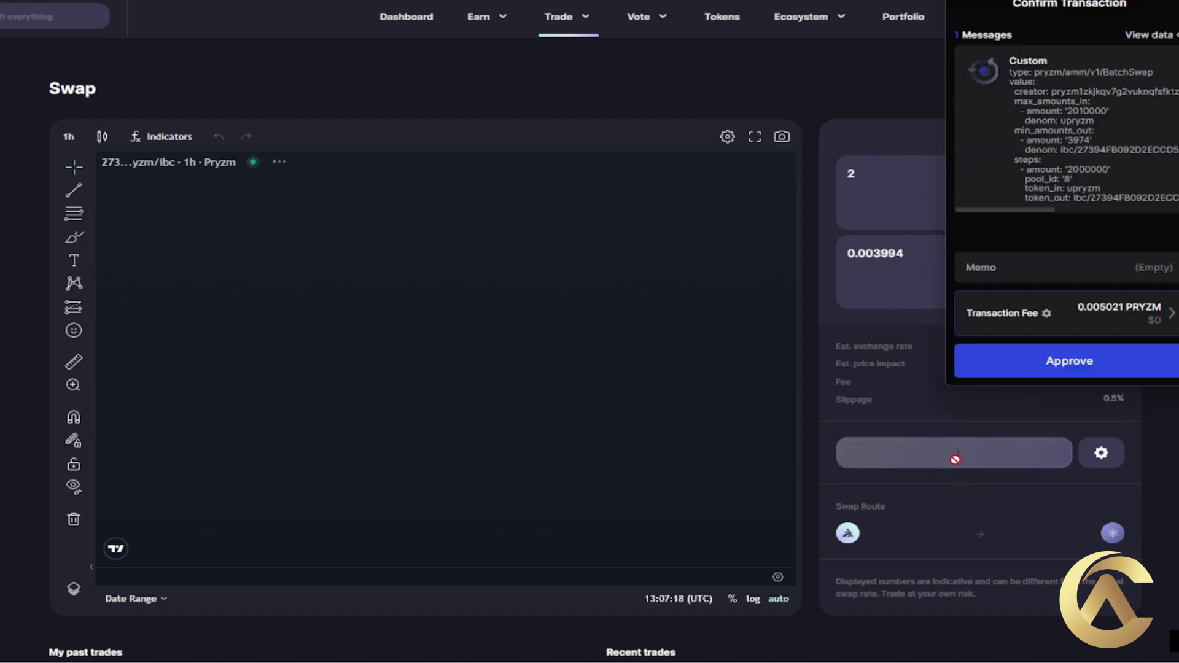
left_click(1043, 364)
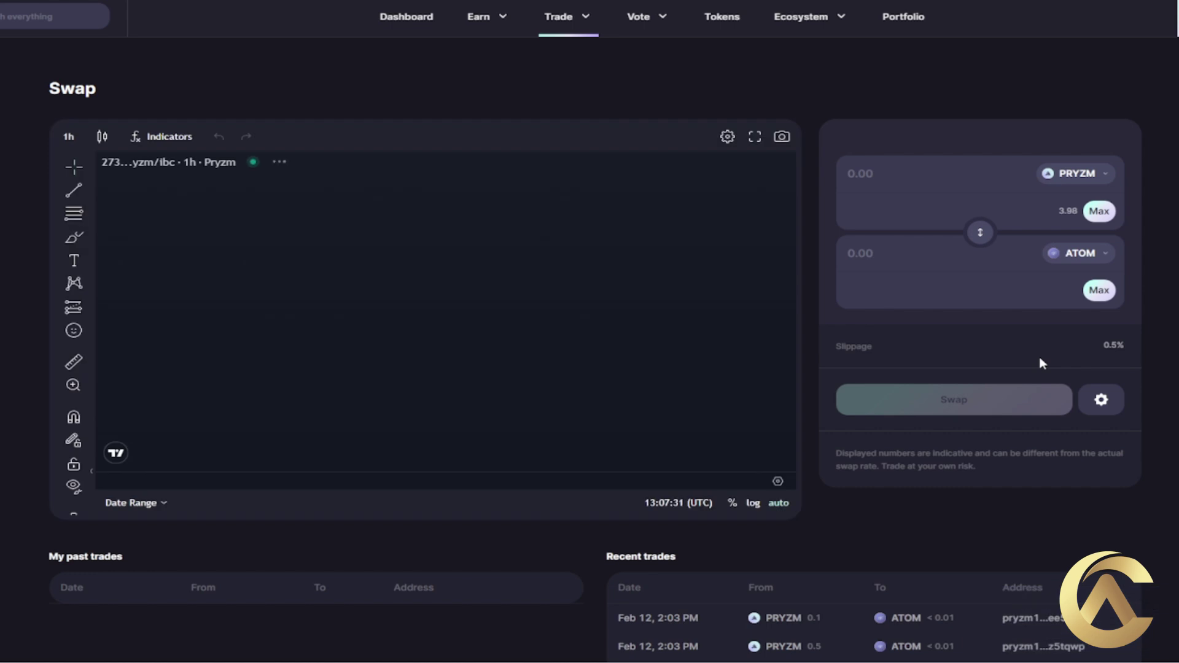
Step: Open PulseTrade from the dashboard and choose USDSim as the token to pay and PRYZM as the token to buy
left_click(422, 20)
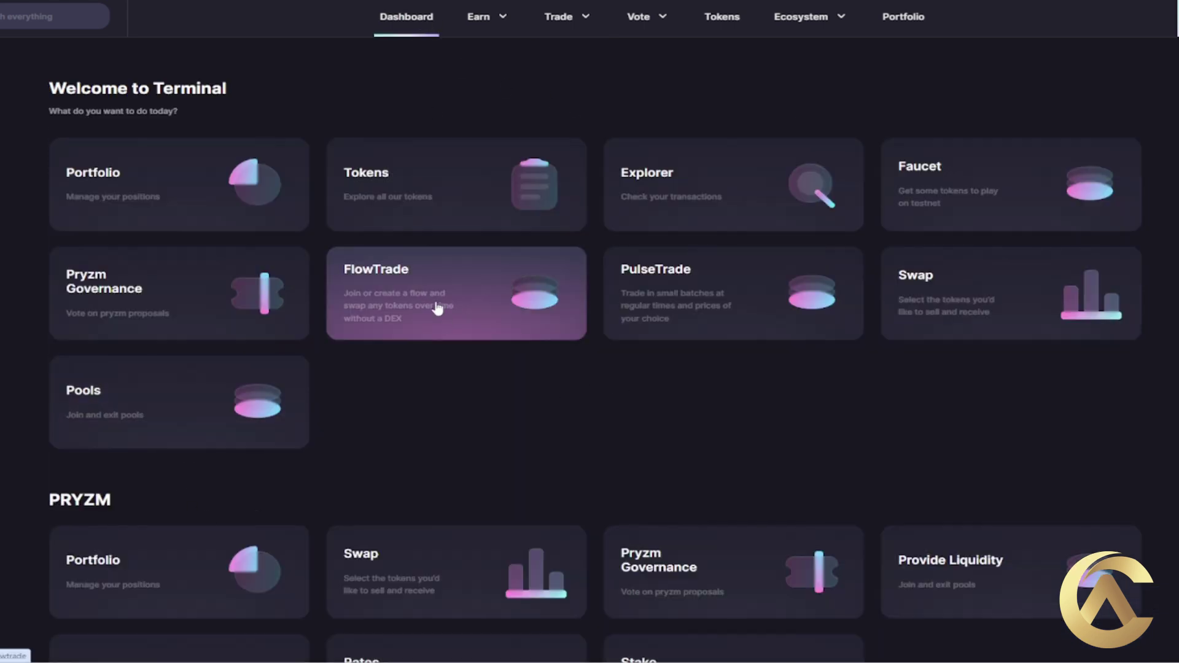
left_click(724, 291)
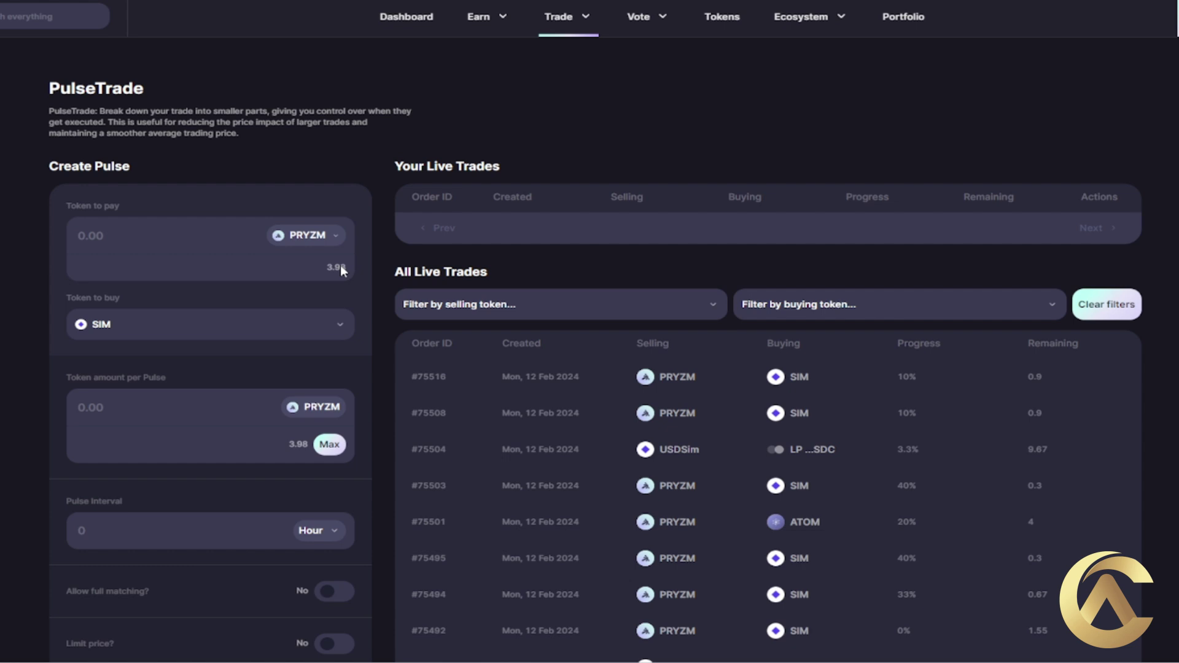
scroll(150, 252, "down", 1)
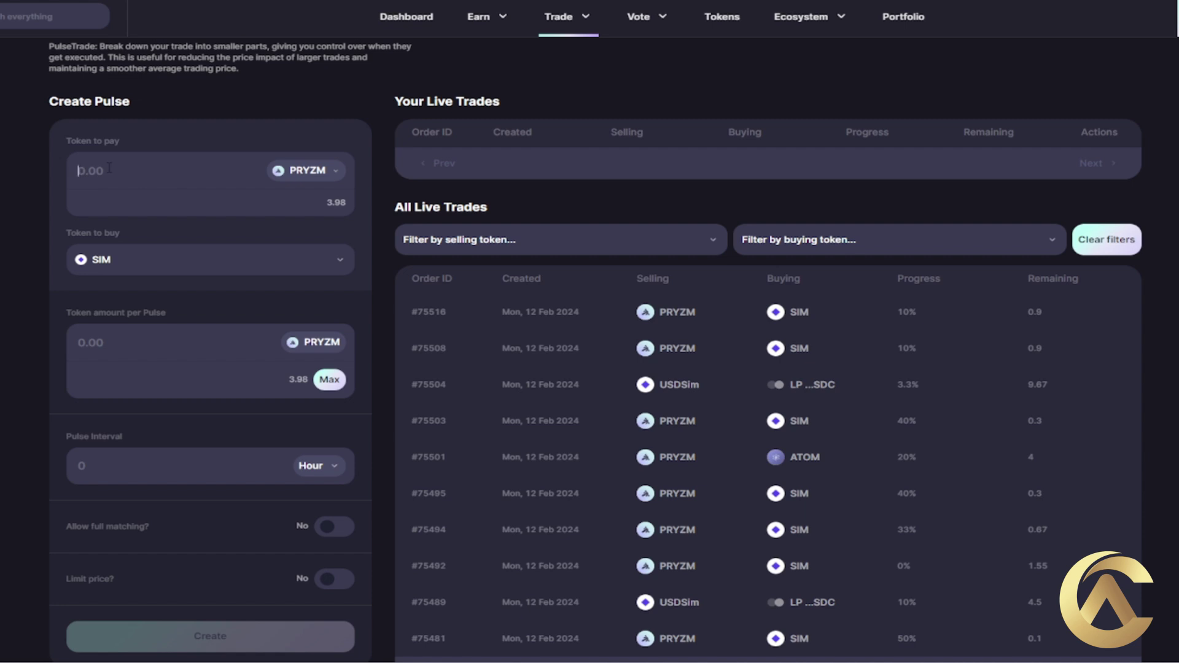
left_click(145, 265)
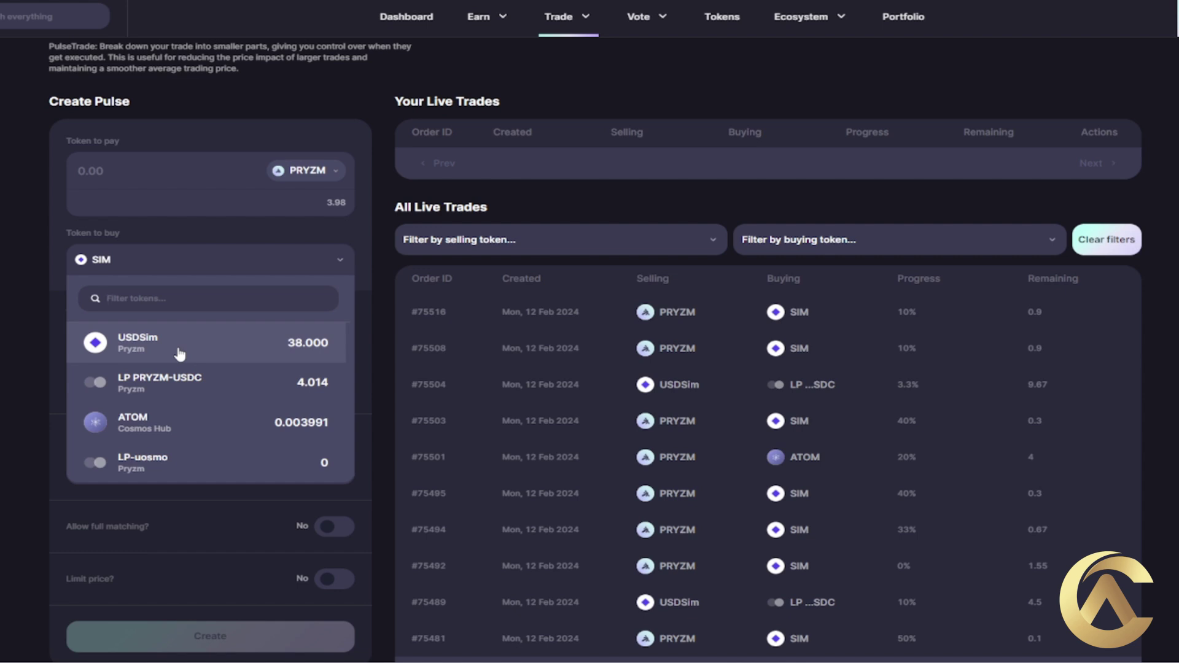
left_click(305, 175)
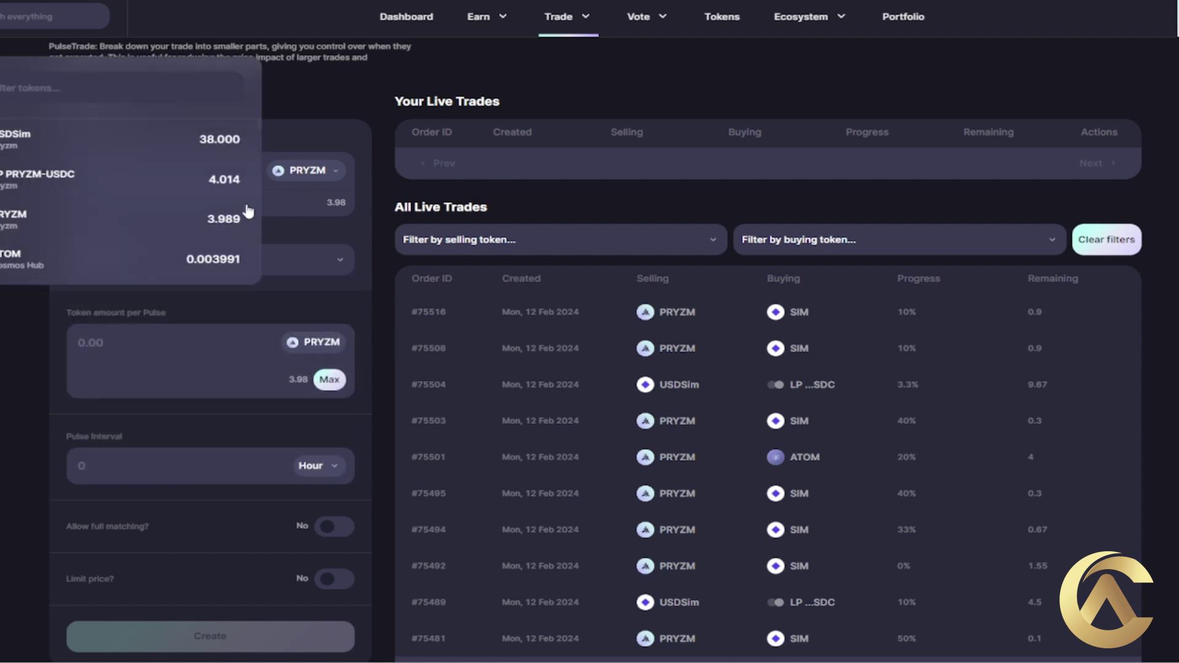
left_click(51, 138)
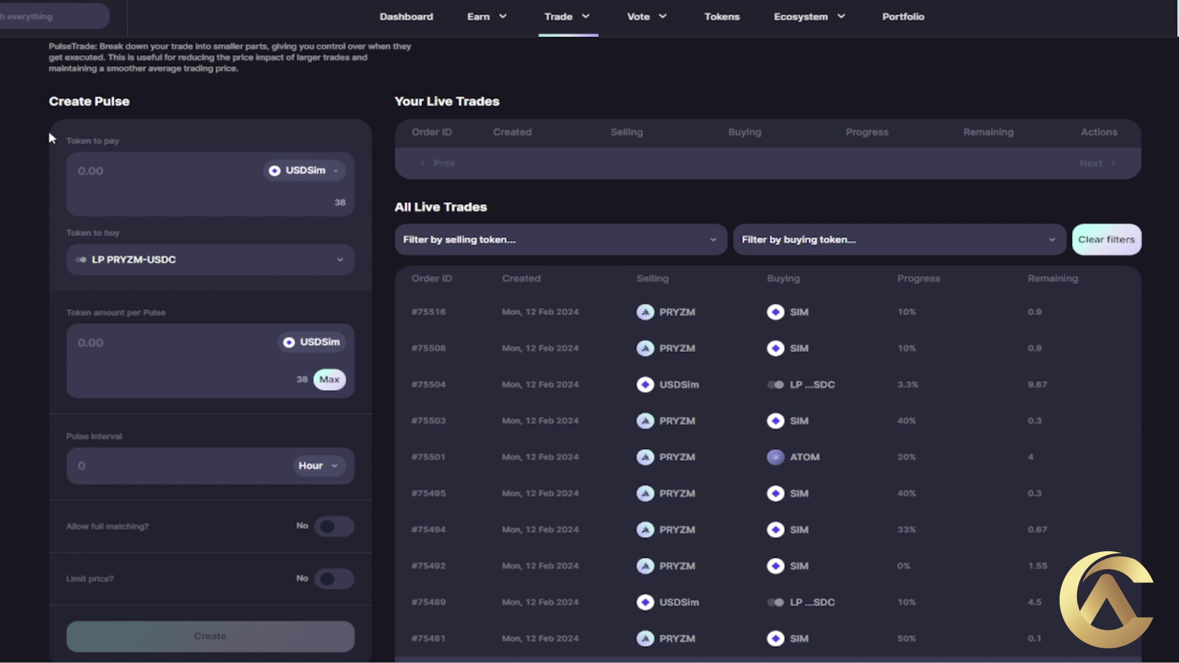
left_click(140, 264)
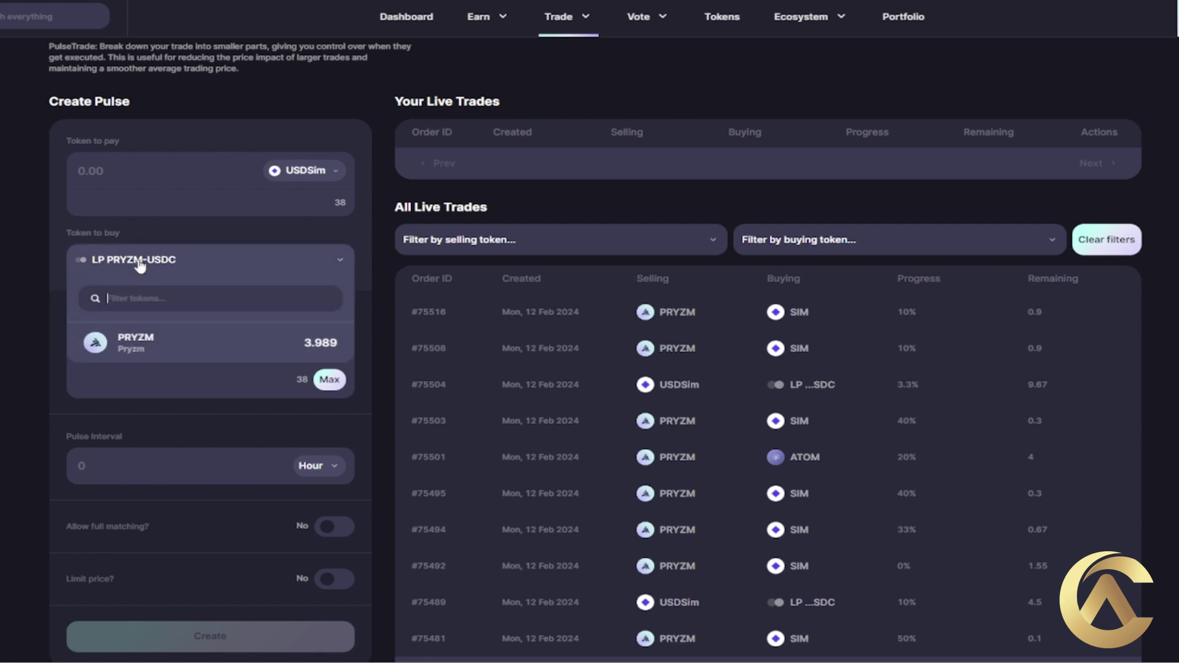
left_click(145, 358)
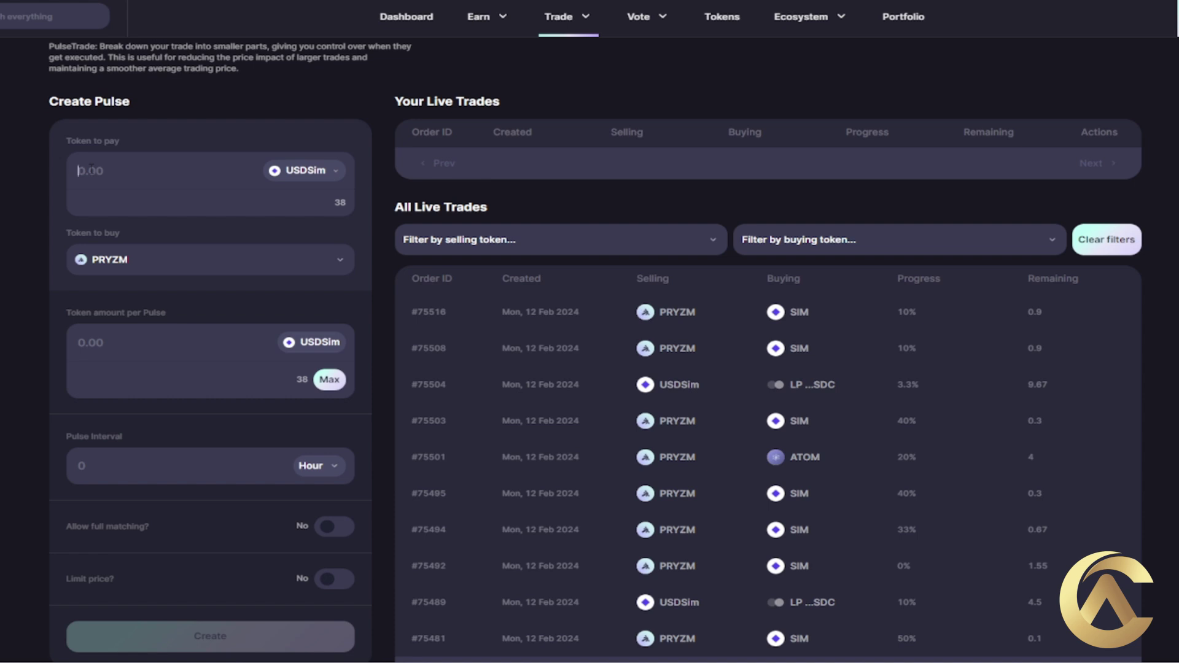
Step: Set the pulse order to pay 20 USDSim in total with 1 USDSim per pulse
left_click(91, 171)
type("20")
type("1")
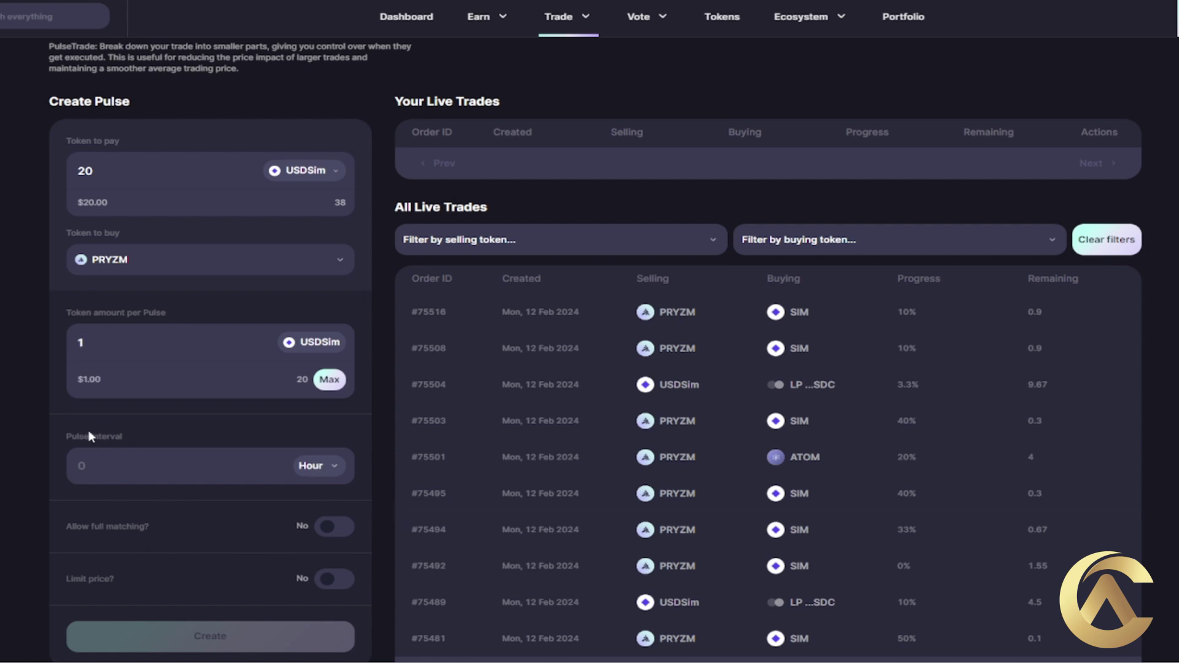
Step: Set the pulse interval to 20 days, create the order and approve the transaction in the wallet
left_click(323, 471)
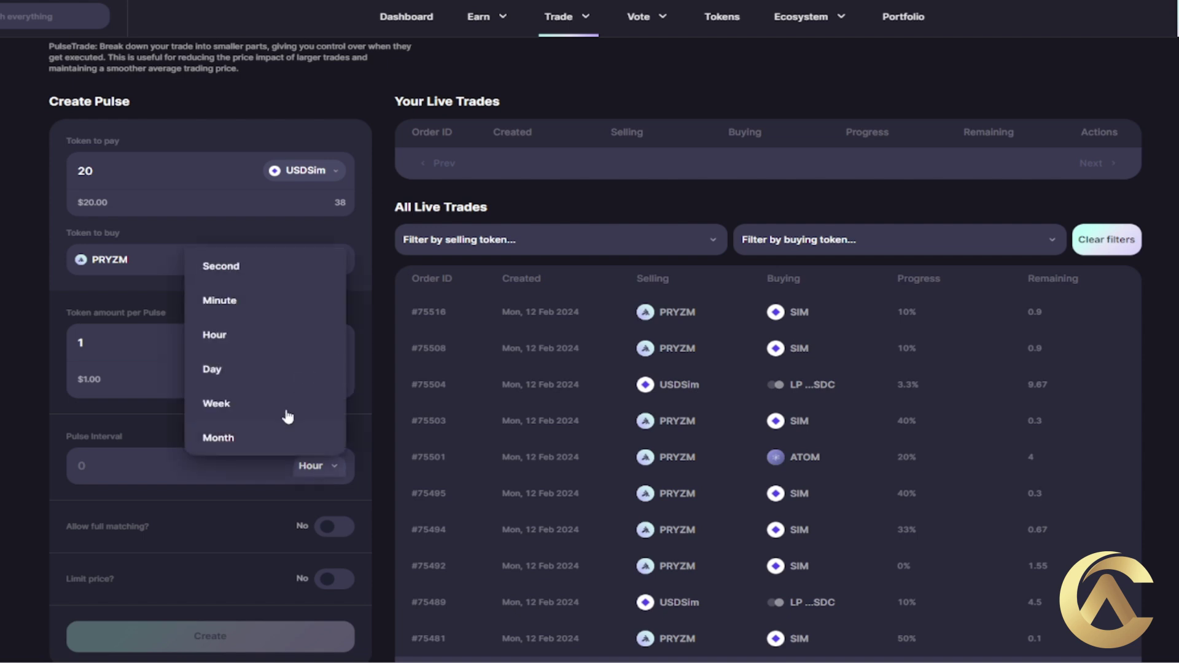
left_click(239, 368)
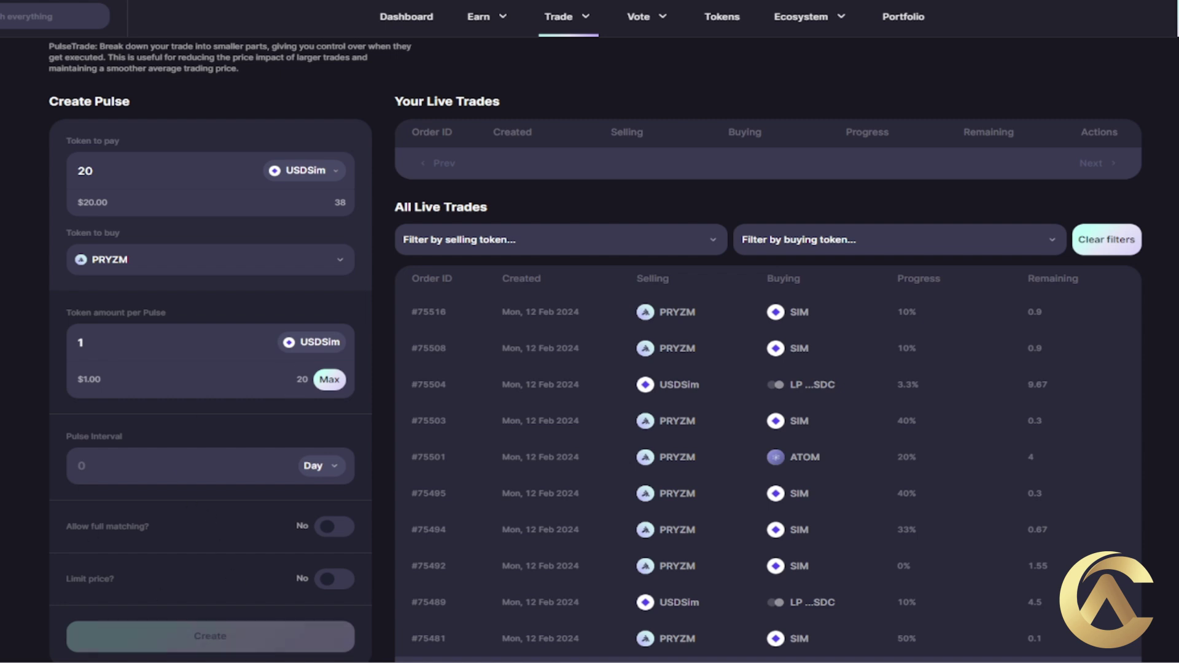
left_click(135, 466)
type("20")
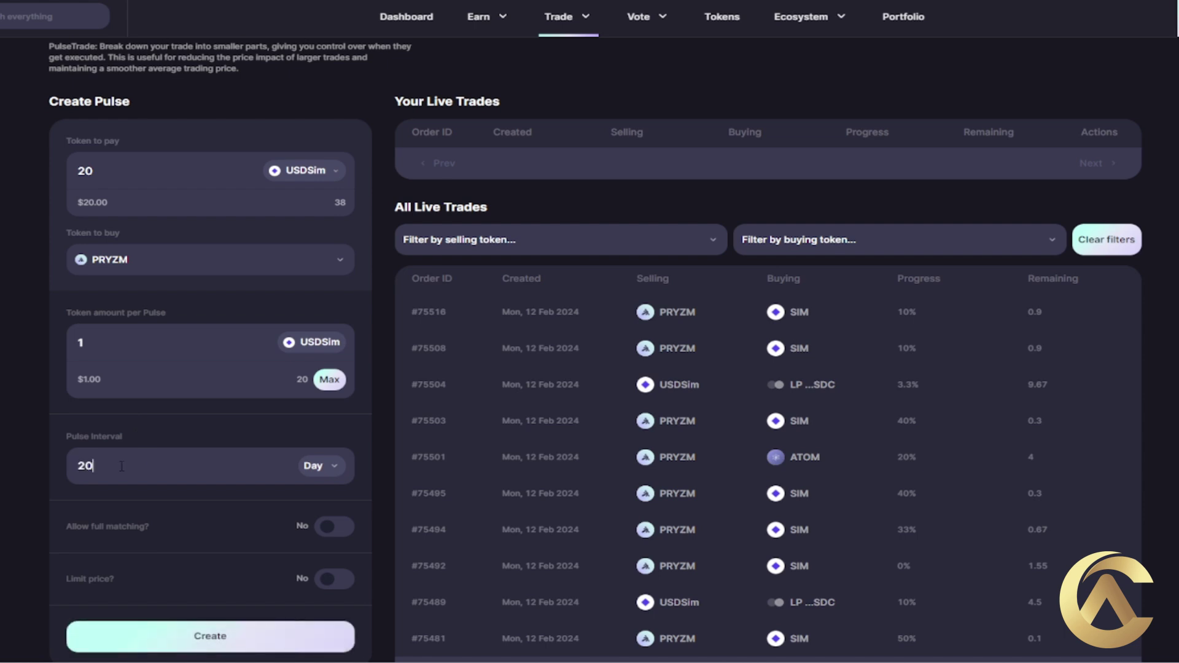
left_click(200, 634)
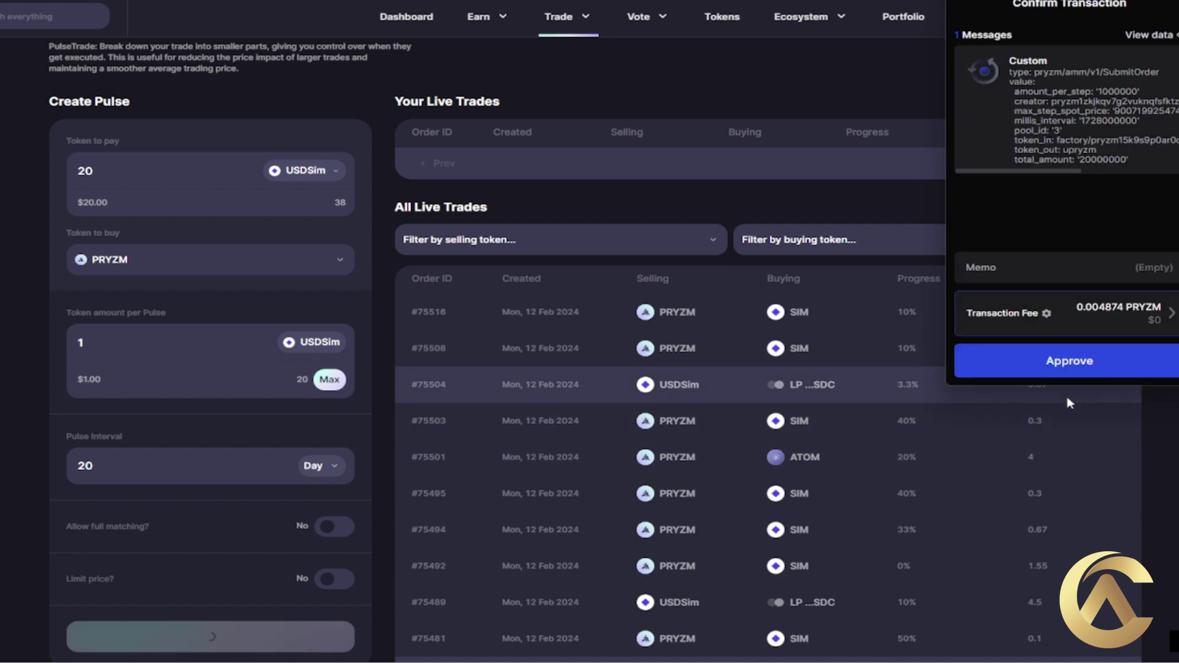
left_click(1008, 368)
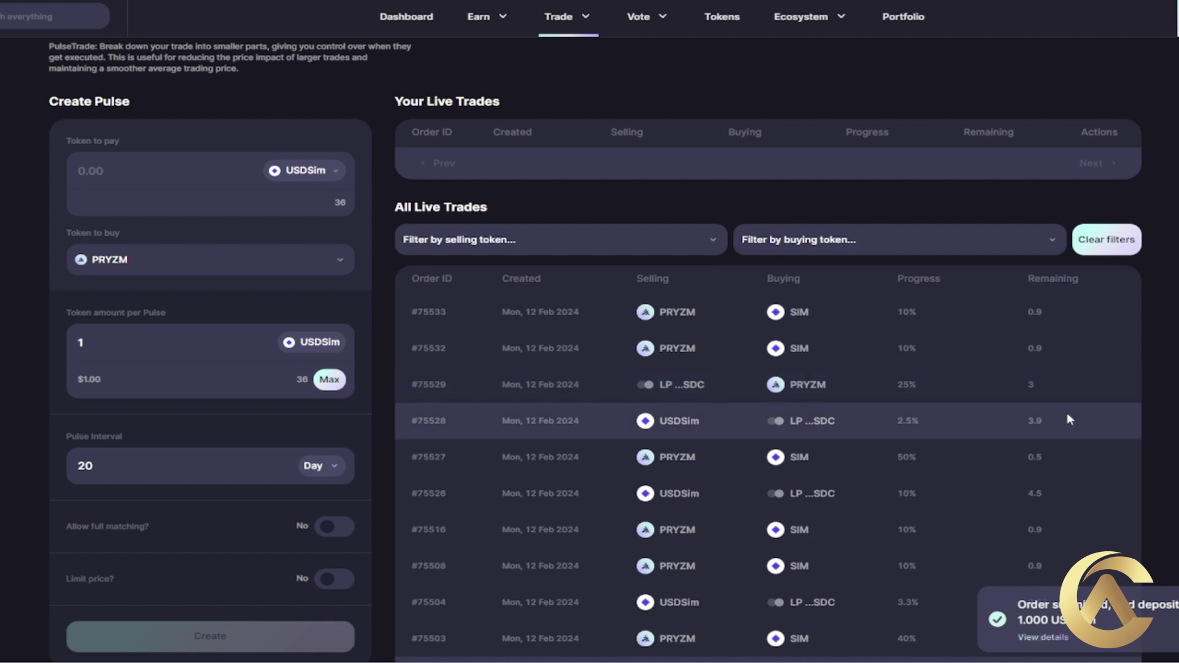
Step: Open FlowTrade from the dashboard, look through all settings of the new flow form and close it without creating a flow
left_click(406, 16)
left_click(411, 230)
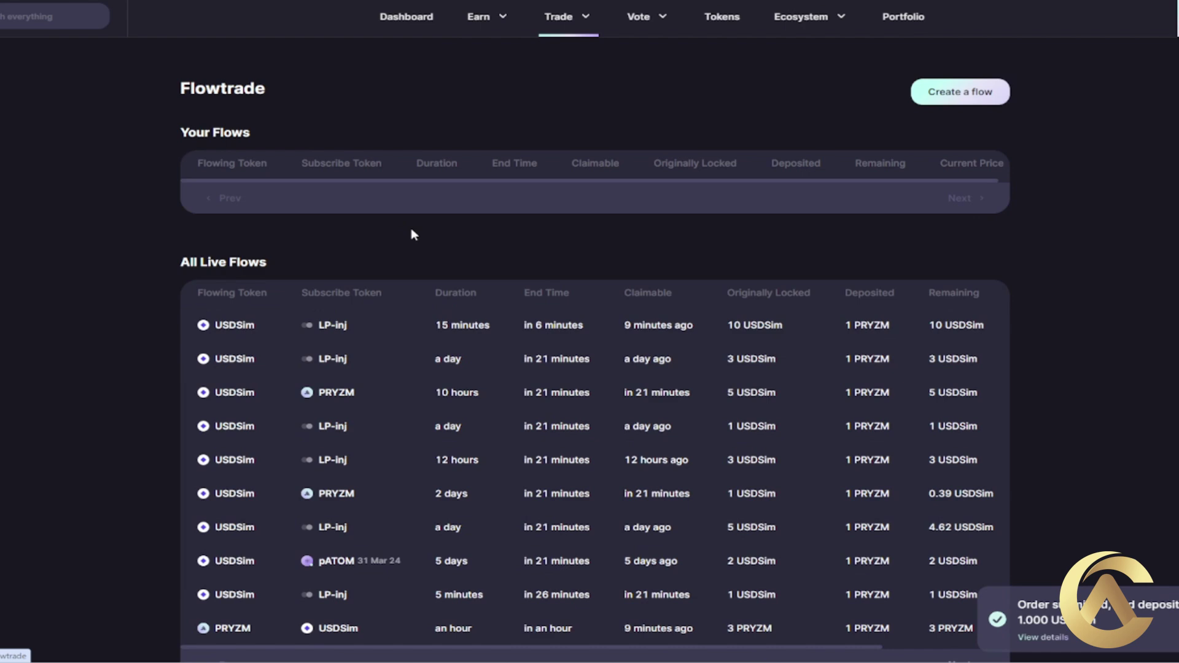
left_click(956, 97)
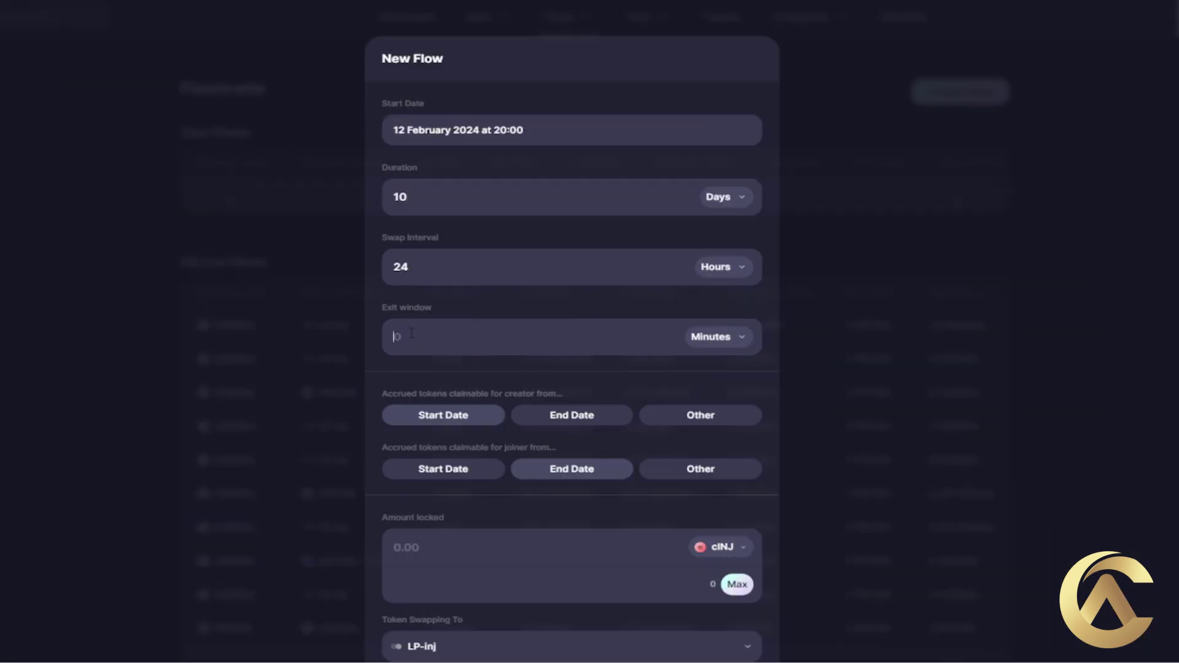
scroll(438, 430, "down", 6)
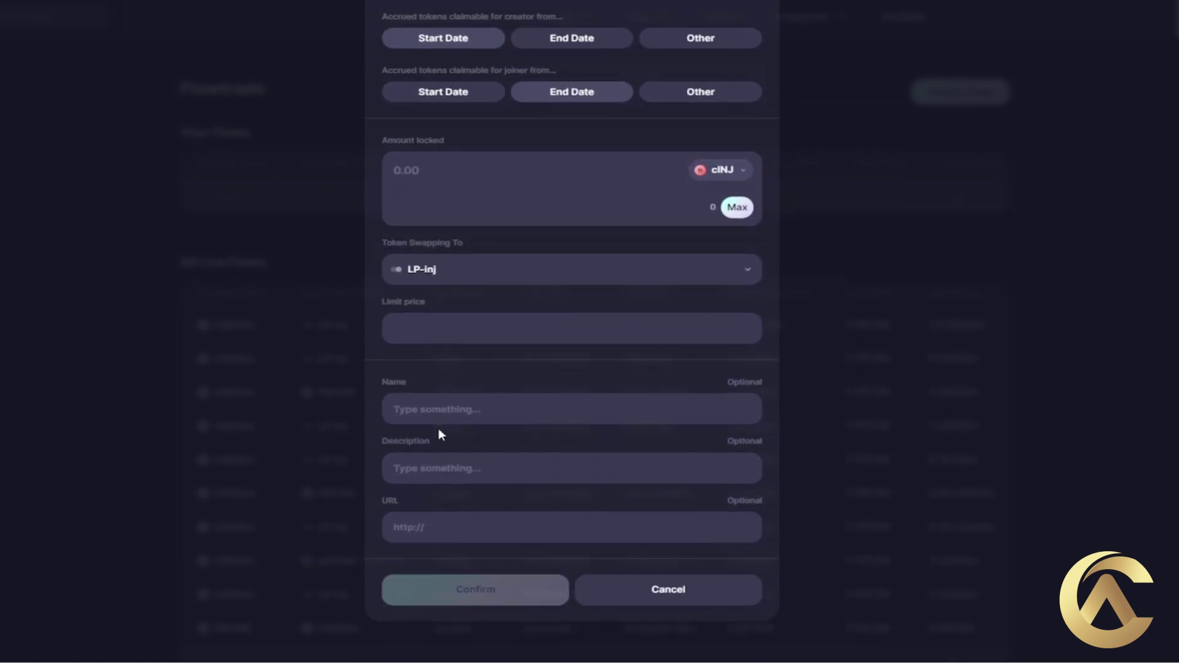
scroll(438, 431, "up", 6)
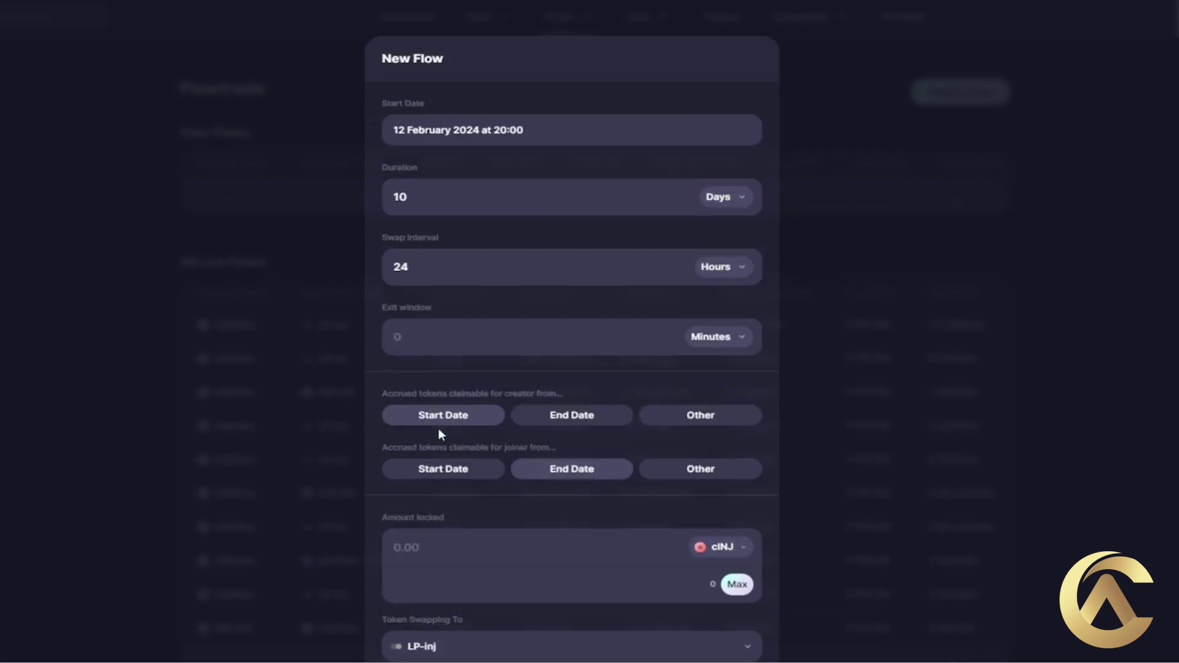
scroll(437, 429, "down", 6)
scroll(437, 429, "up", 6)
left_click(191, 359)
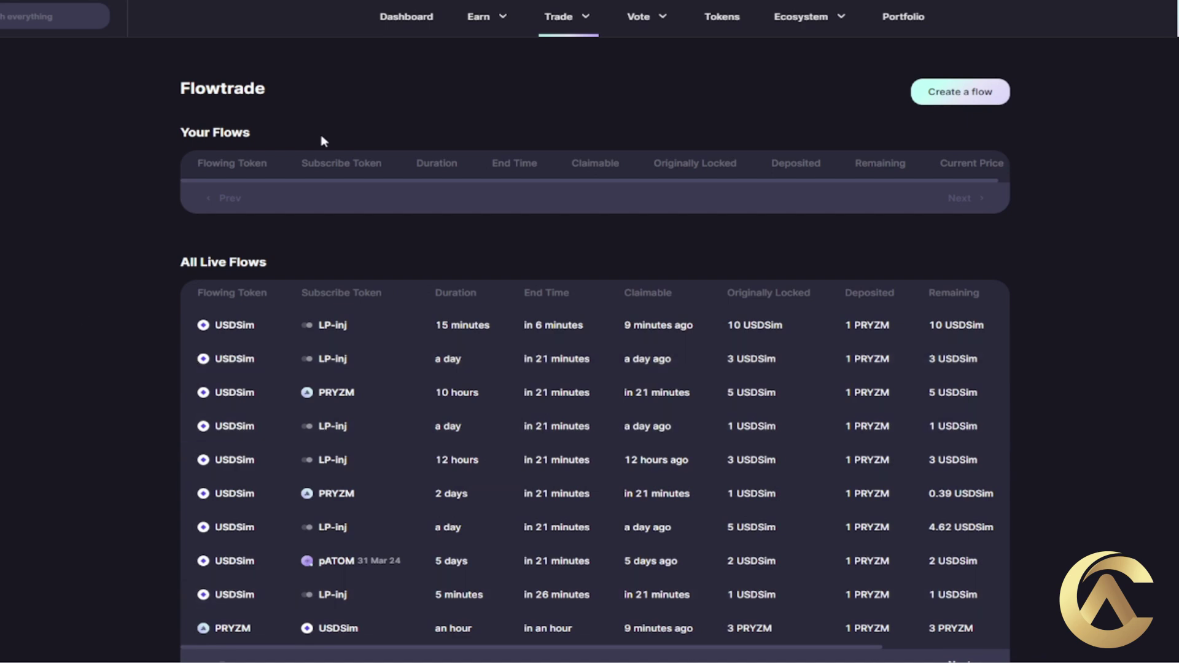
Step: Open Pryzm Governance from the dashboard and set 2 PRYZM as the amount to stake
left_click(406, 18)
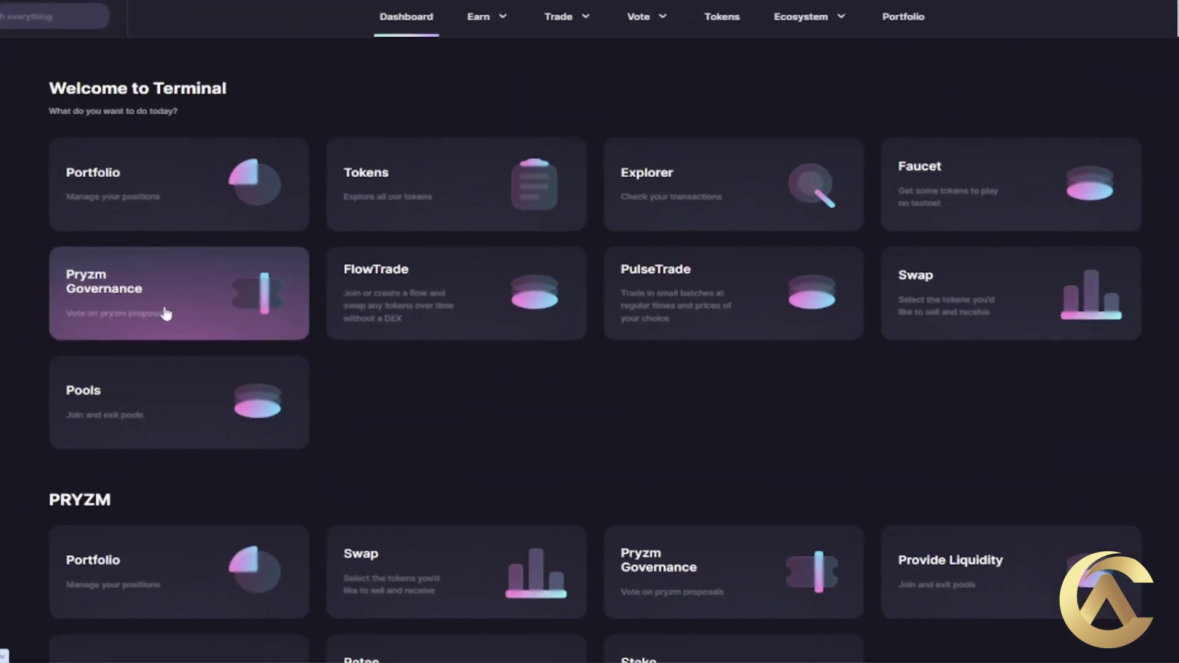
left_click(165, 313)
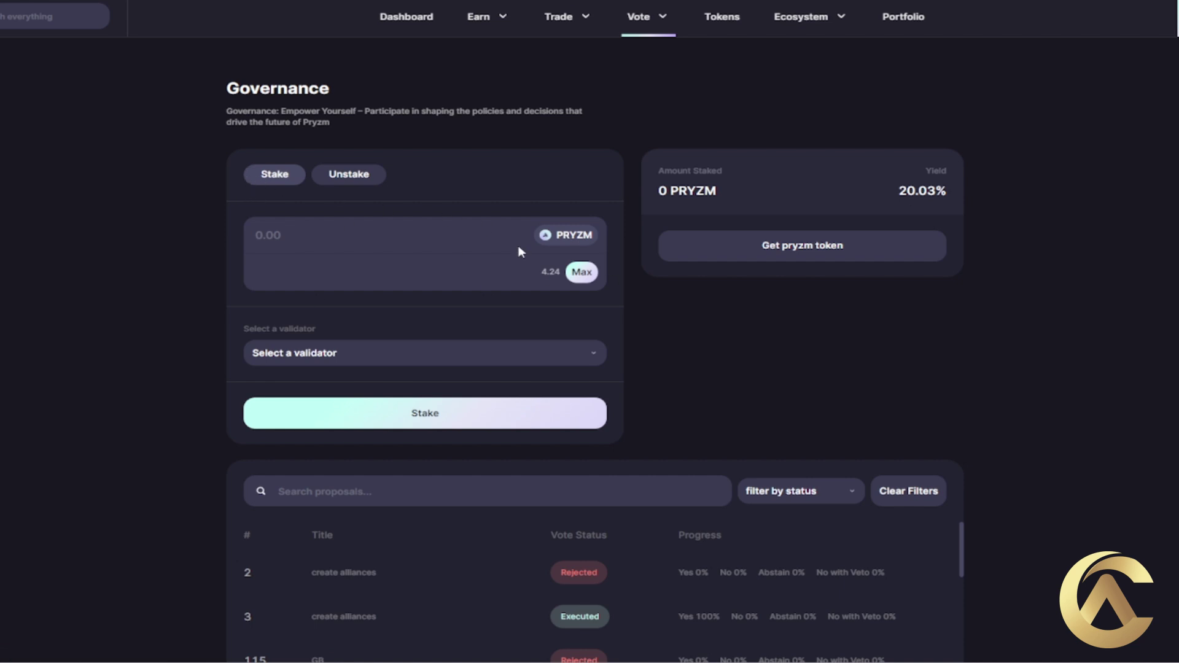
left_click(268, 241)
type("2")
Step: Choose vevivo as the validator, stake the PRYZM and approve the transaction in the wallet
left_click(325, 362)
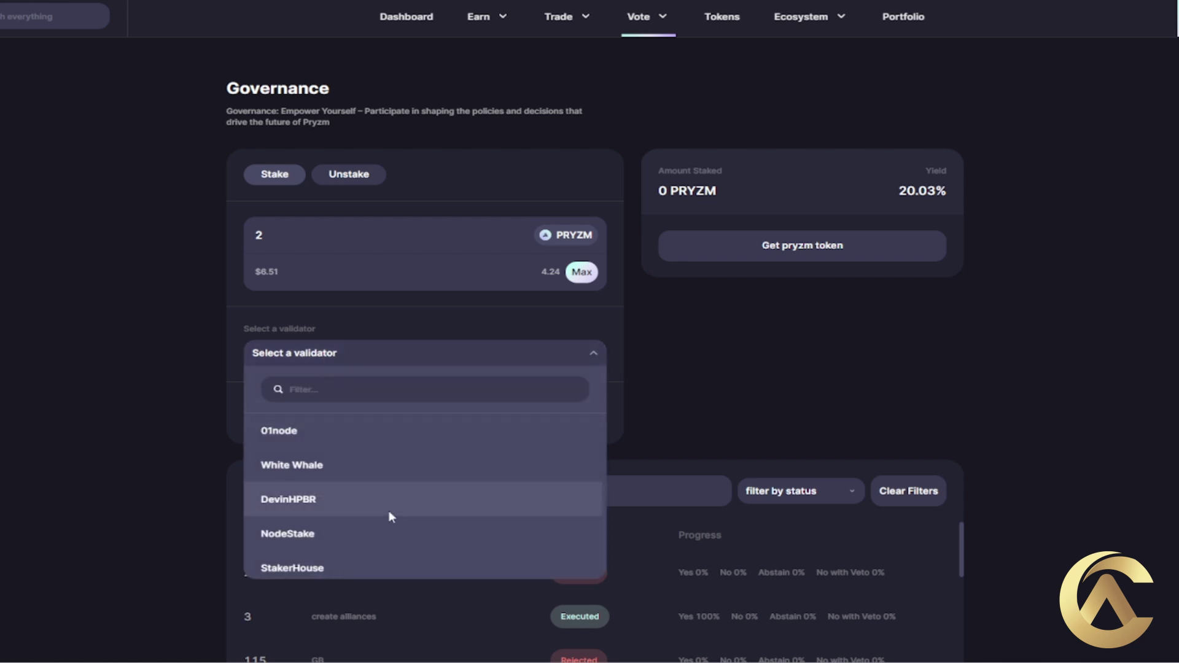
scroll(378, 537, "down", 3)
left_click(343, 535)
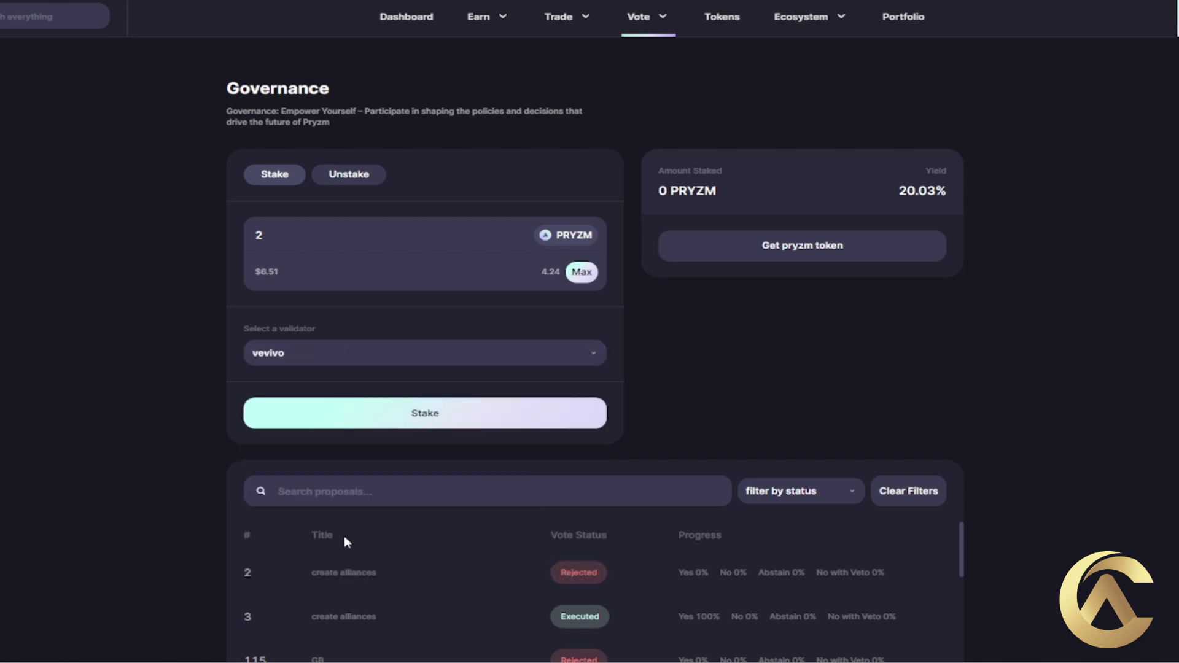
left_click(387, 412)
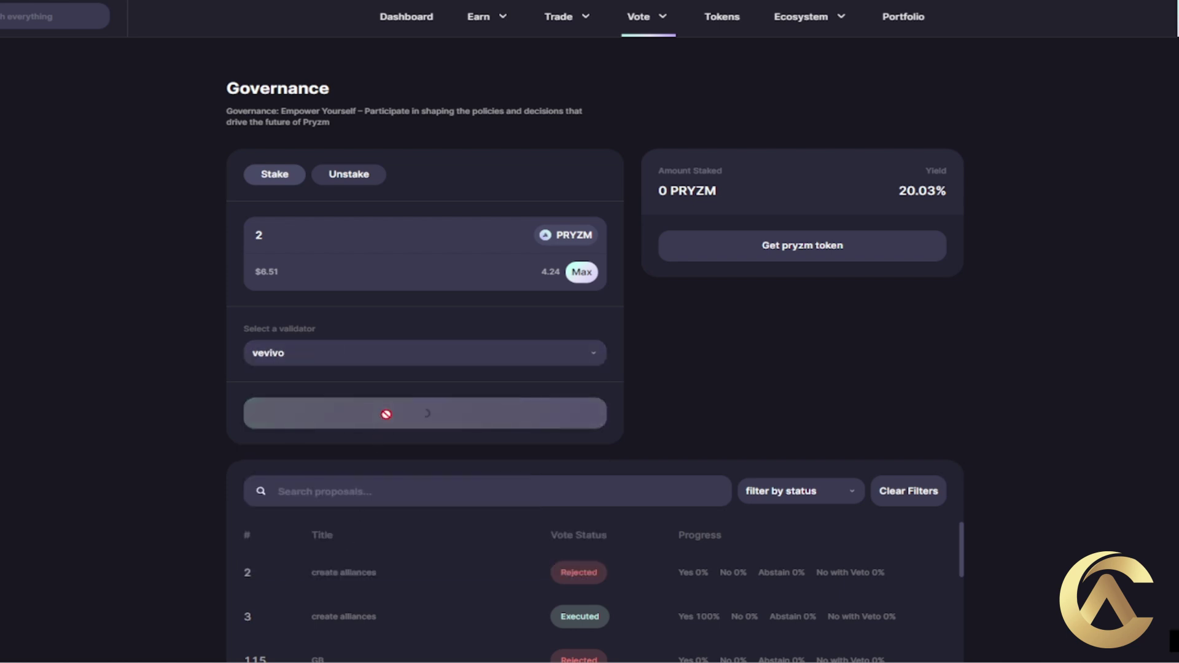
left_click(1066, 368)
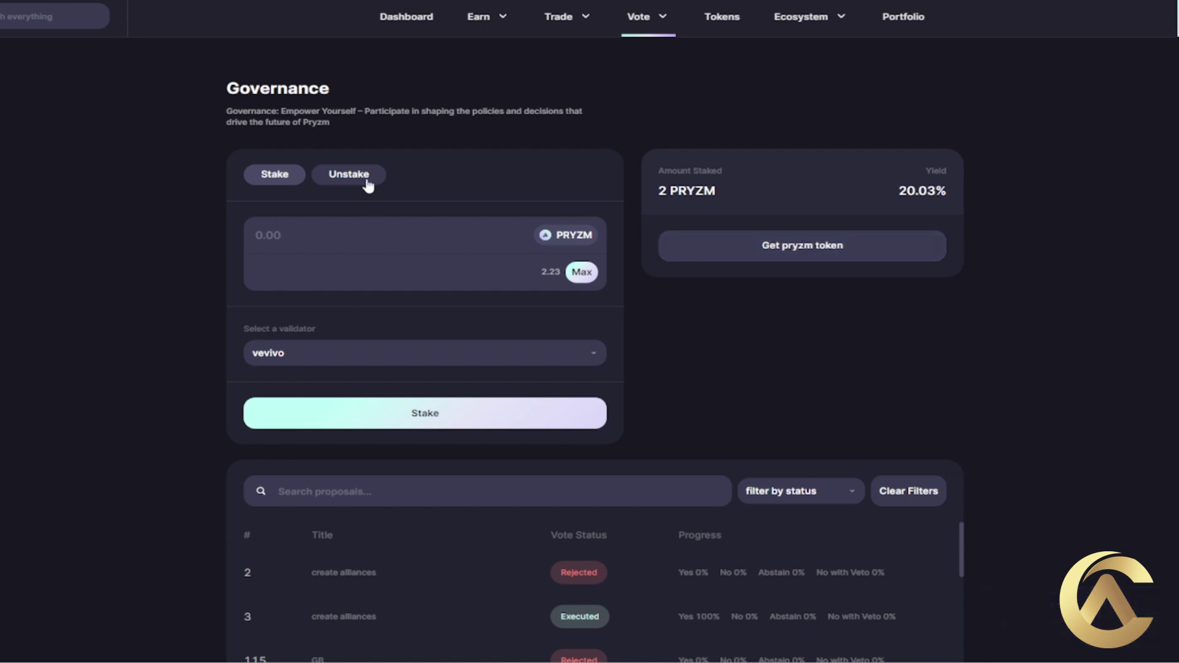
Step: Sort the governance proposals by vote status and look at the first "create alliances" proposal
scroll(194, 426, "down", 3)
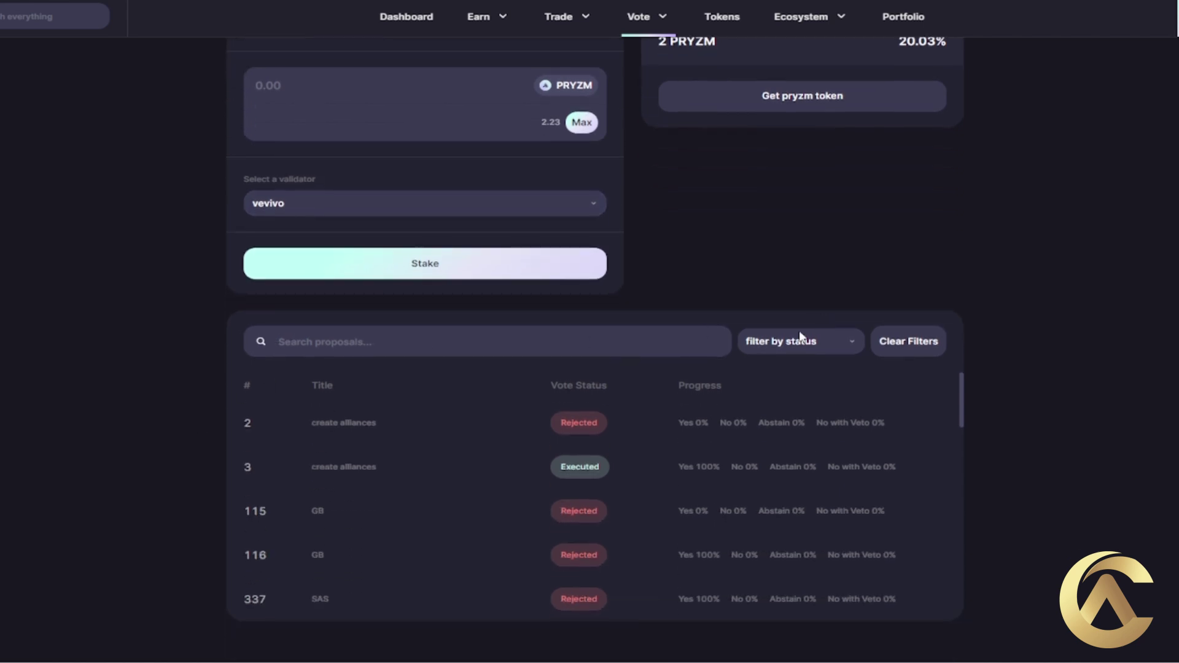
left_click(579, 387)
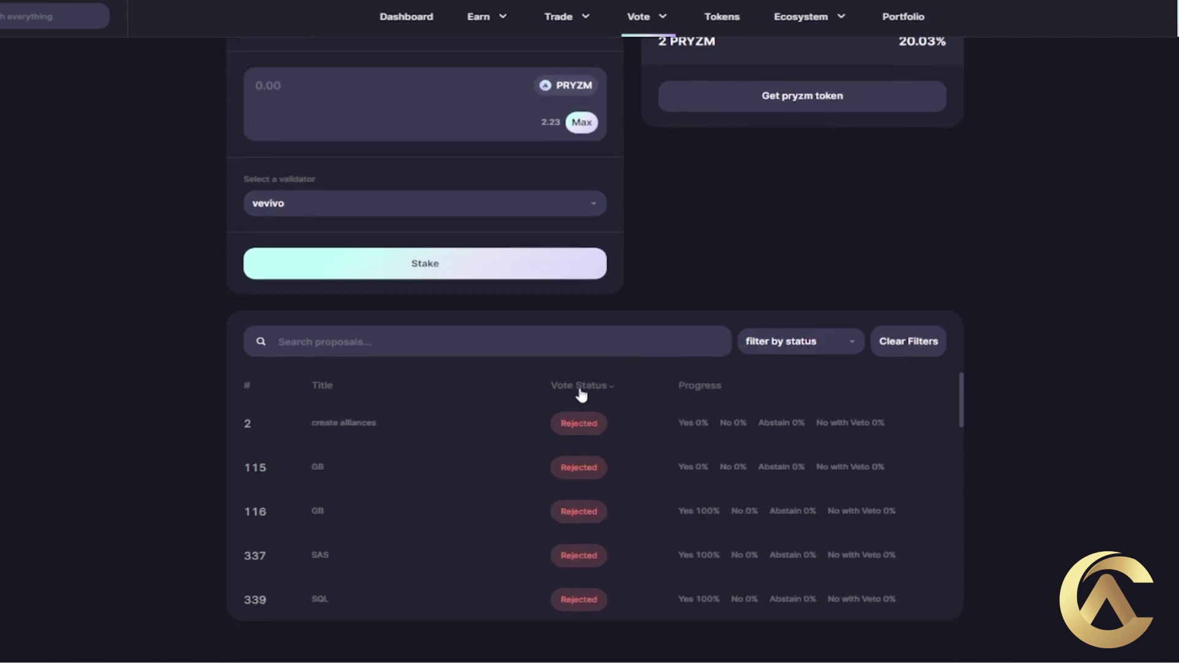
left_click(433, 424)
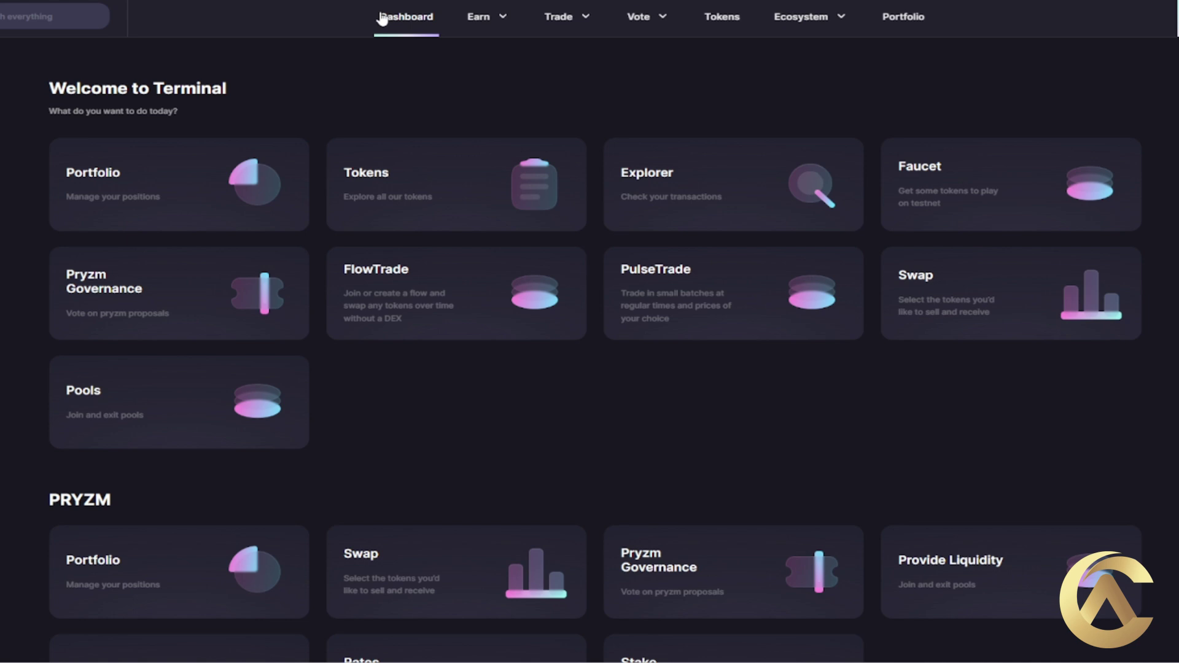
Step: Open the Bond page from the PRYZM section of the dashboard
scroll(471, 113, "down", 2)
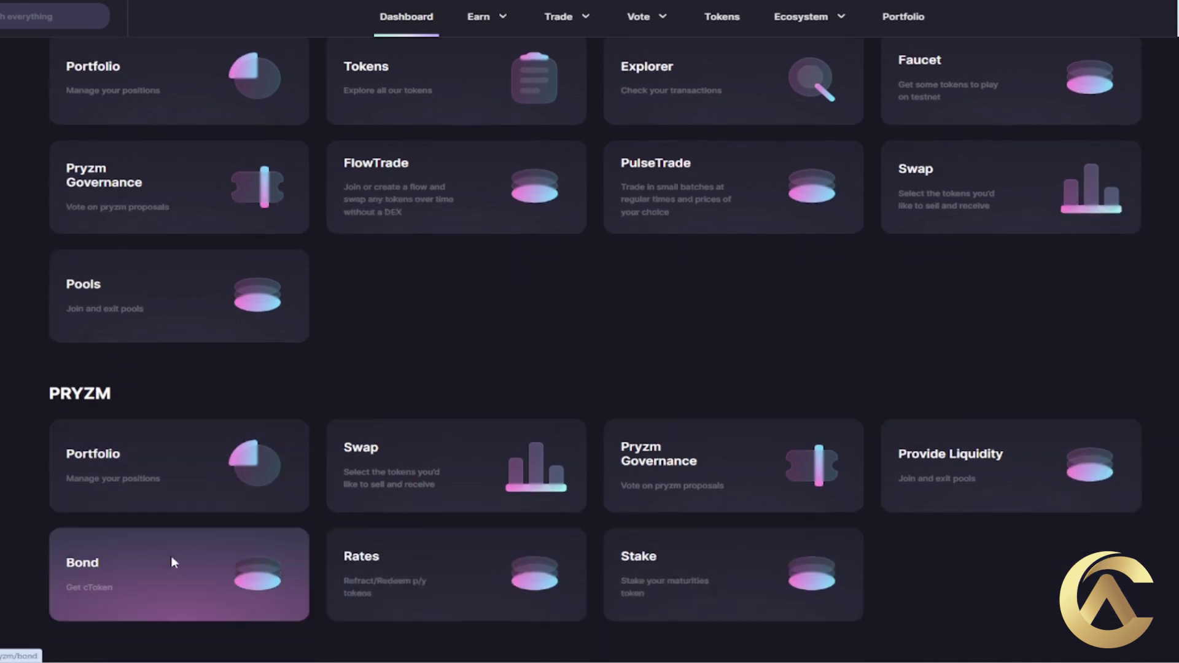
left_click(173, 563)
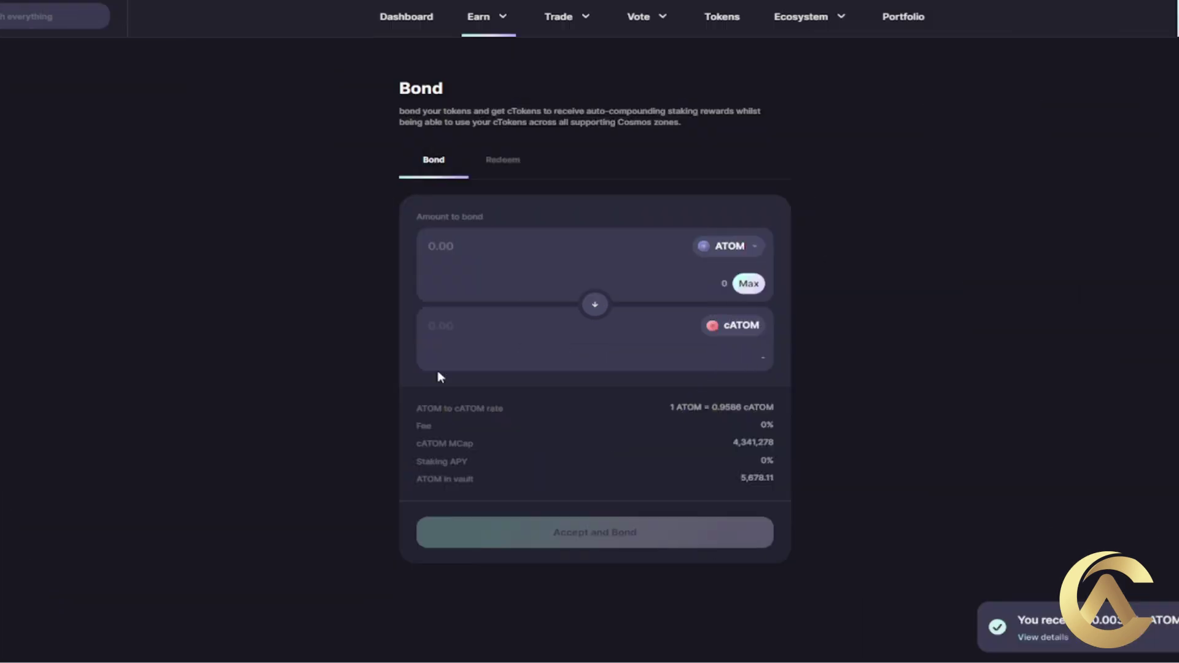
Step: Look at the cATOM redemption form, try the maximum amount to burn and return to the bonding form
left_click(501, 162)
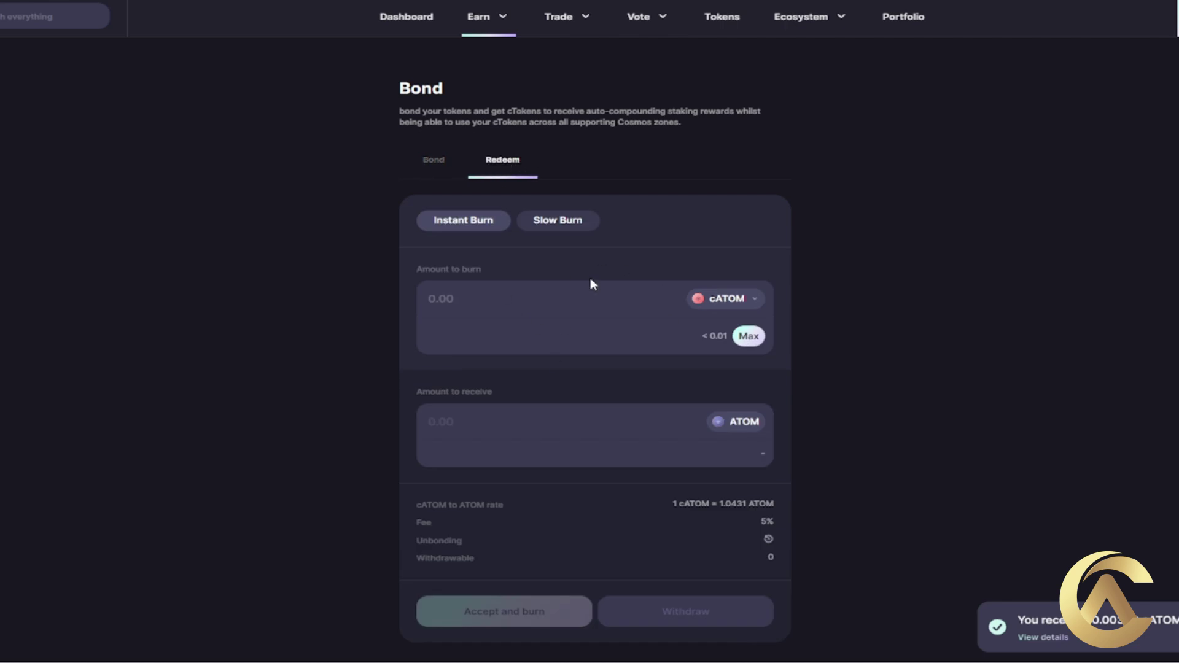
left_click(761, 341)
left_click(436, 163)
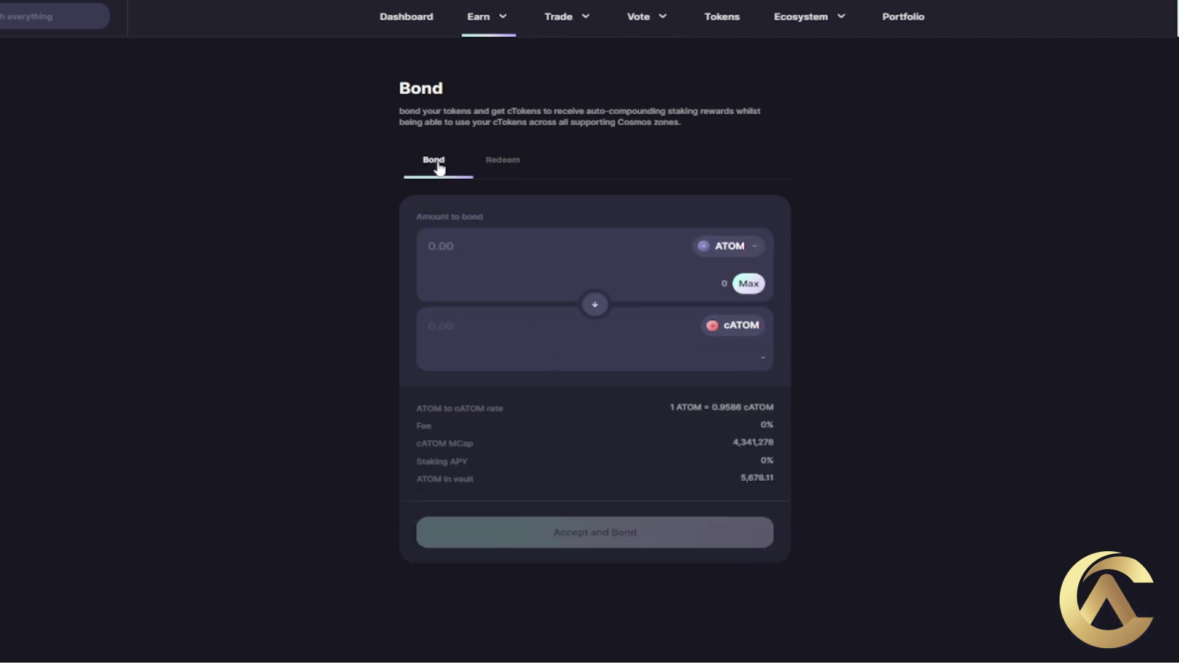